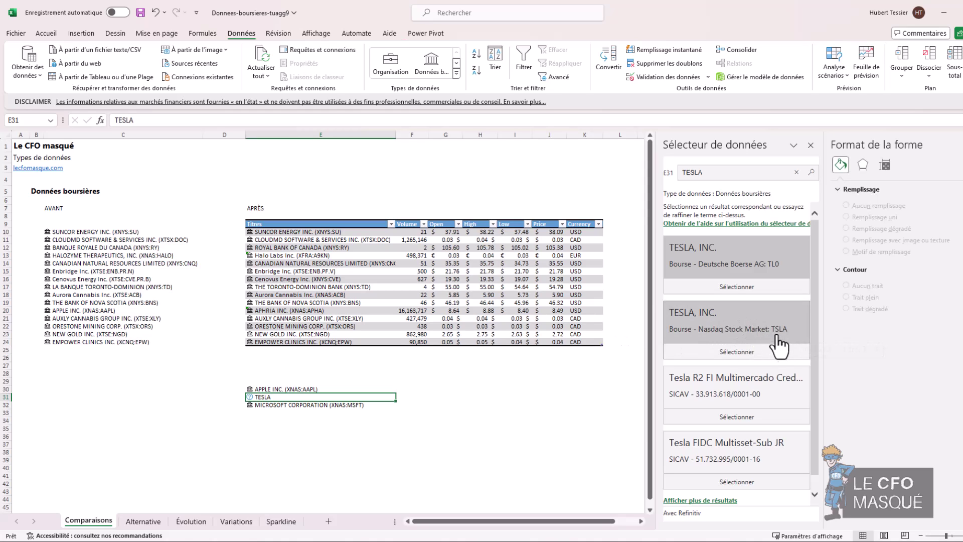
Step: Match the TESLA entry in E31 to the TESLA, INC. stock listed on the Nasdaq Stock Market as TSLA
left_click(736, 351)
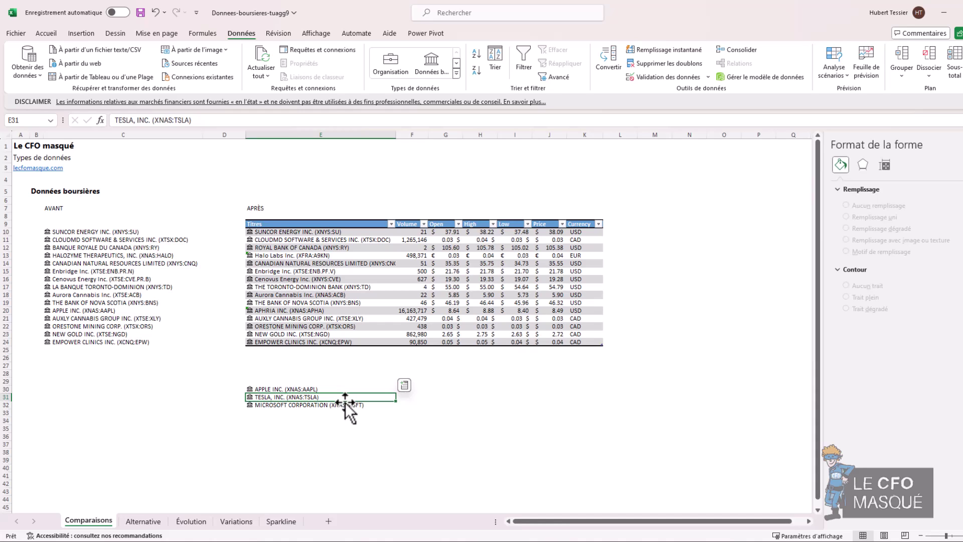
left_click(261, 420)
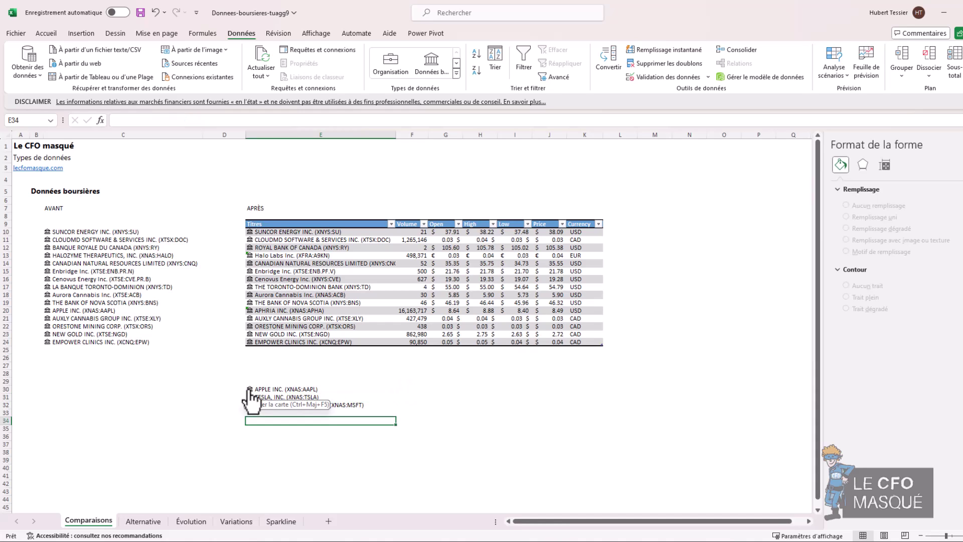
Step: Open the data card for APPLE INC. in E30 and look through all its available stock fields
left_click(251, 389)
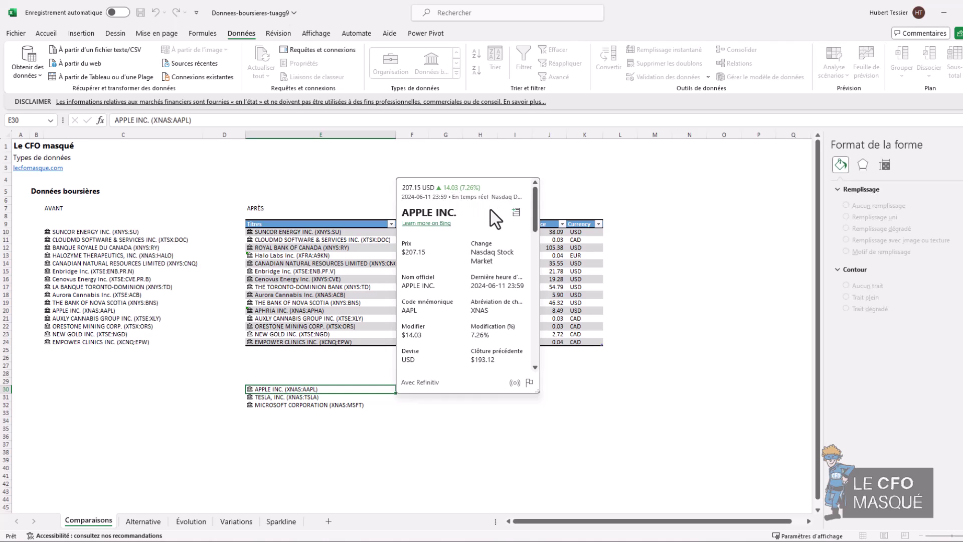
scroll(491, 233, "down", 8)
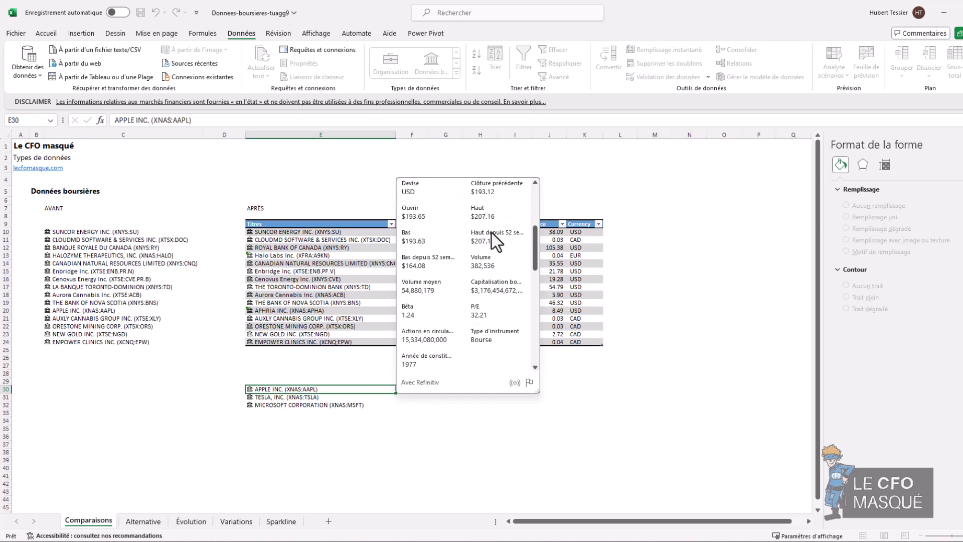
scroll(491, 233, "down", 3)
scroll(444, 268, "down", 1)
scroll(445, 263, "down", 3)
scroll(431, 245, "up", 15)
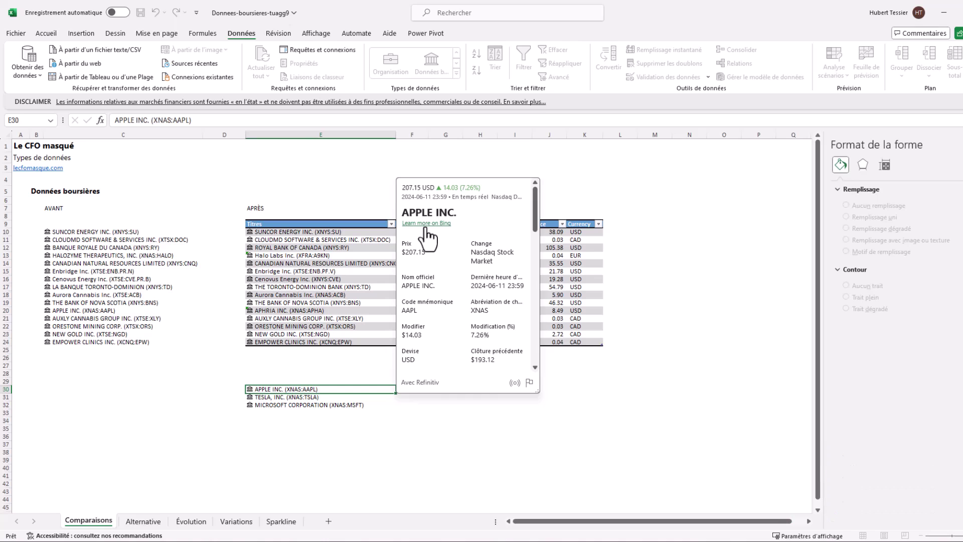
Step: Enter the formula =E30.Volume in F30 to extract Apple's trading volume
left_click(401, 391)
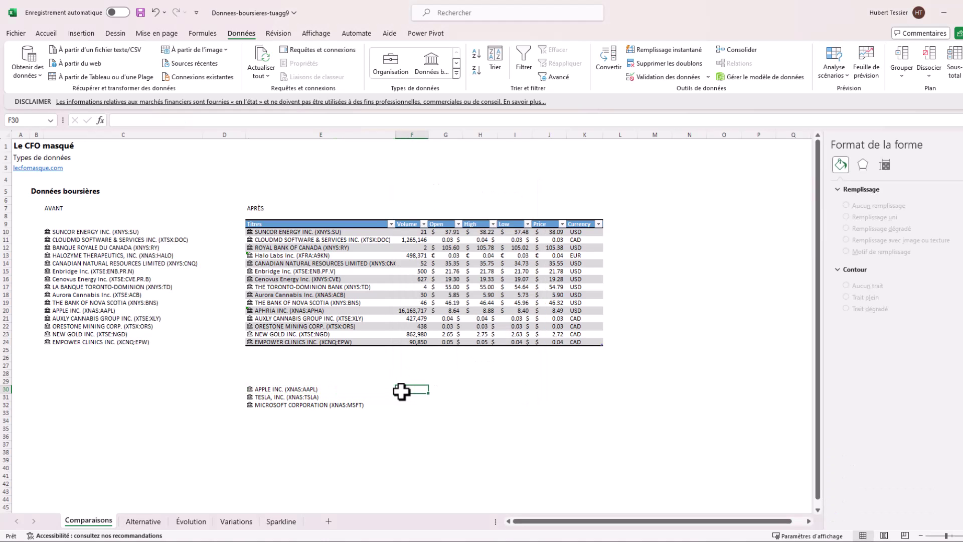
type("=")
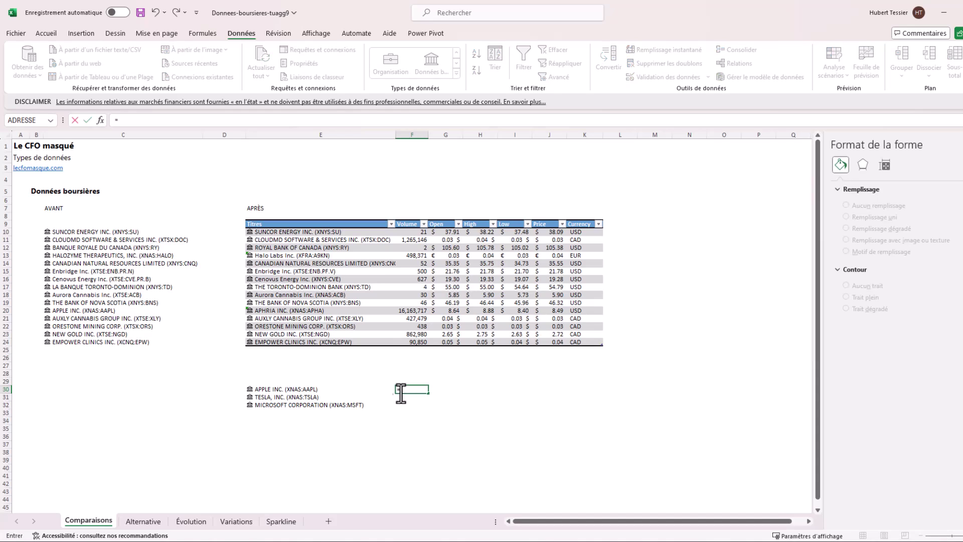
left_click(293, 389)
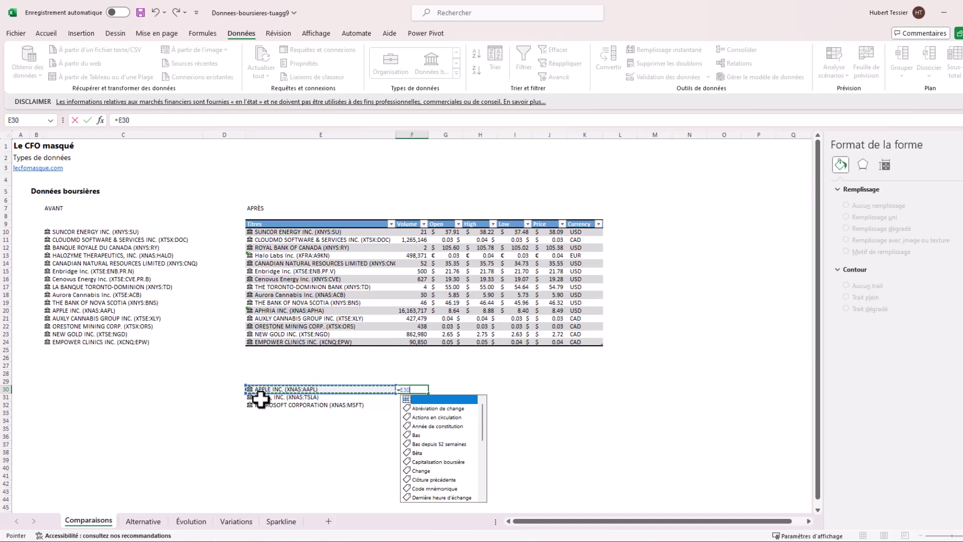
scroll(459, 441, "down", 1)
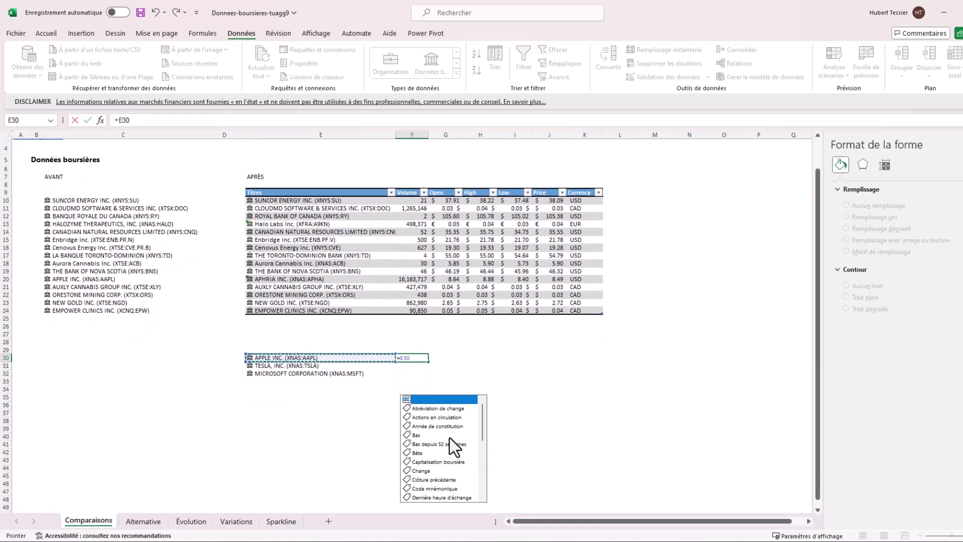
left_click_drag(483, 419, 480, 471)
double_click(424, 489)
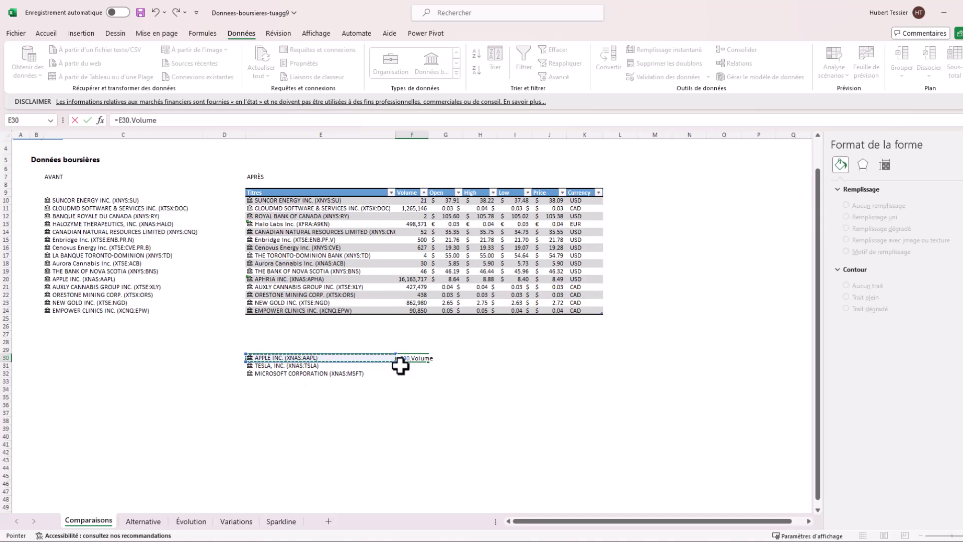
key("ctrl+Return")
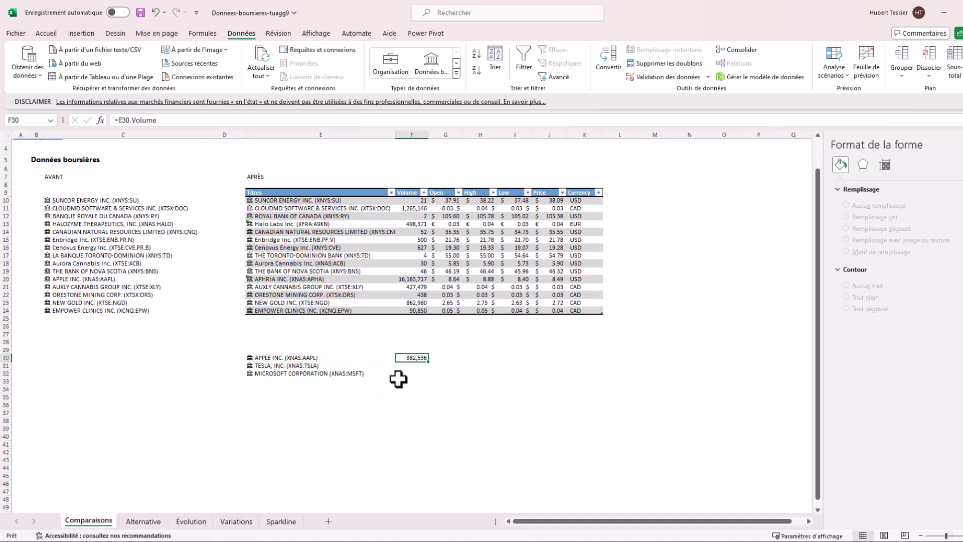
Step: Check the Volume field on Apple's data card against the formula result, and close the card
left_click(249, 357)
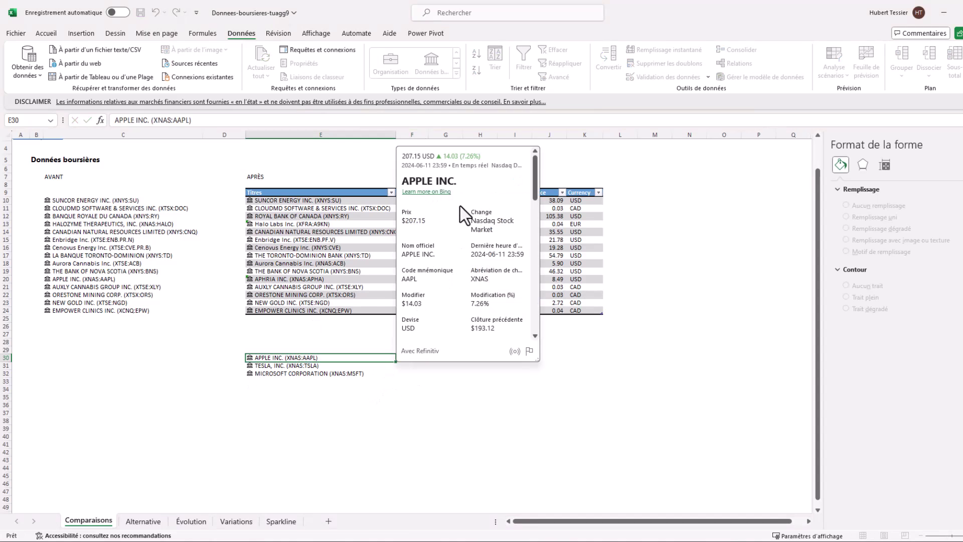
scroll(470, 222, "down", 2)
scroll(473, 220, "down", 1)
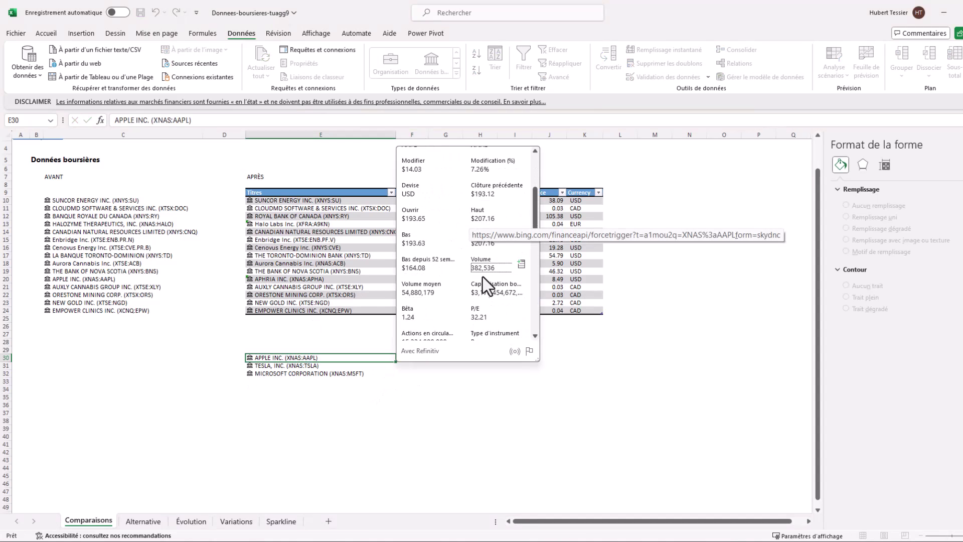
key("Escape")
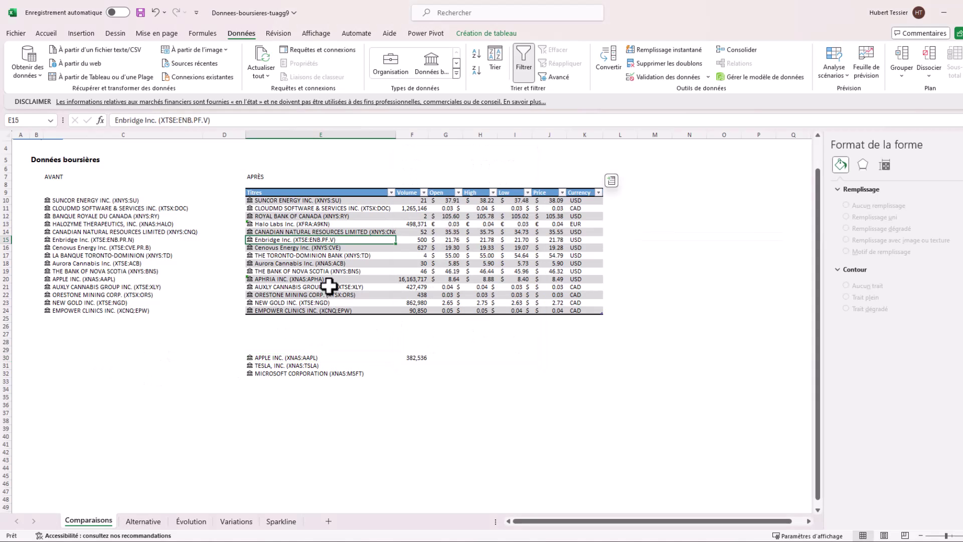
Step: Inspect the table formulas that extract the stock fields in the Halo Labs row, such as Open
left_click(341, 227)
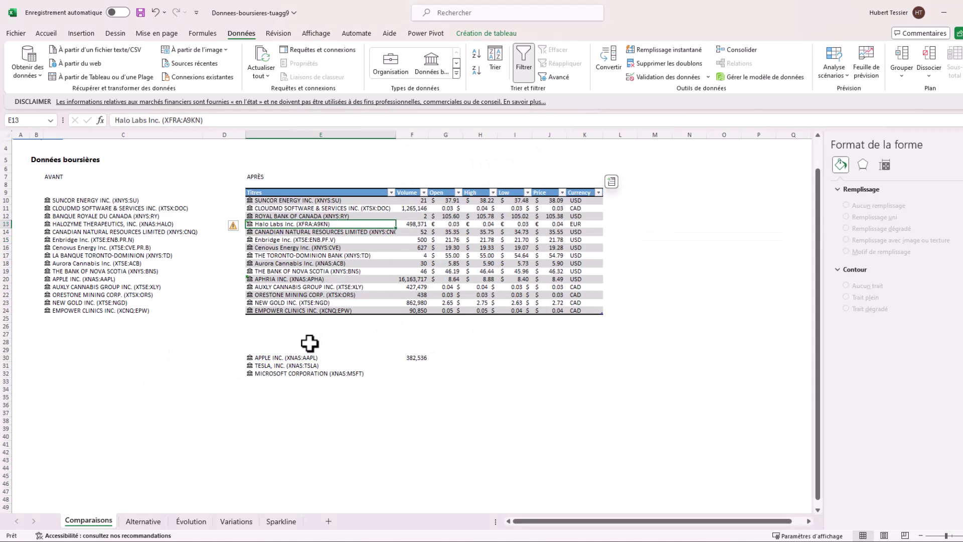
key("Right")
key("Right")
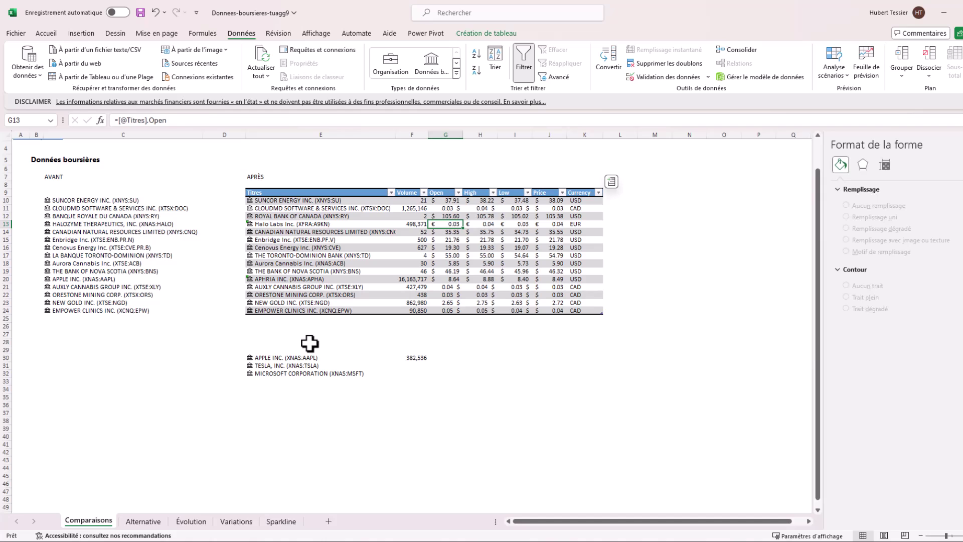
key("Right")
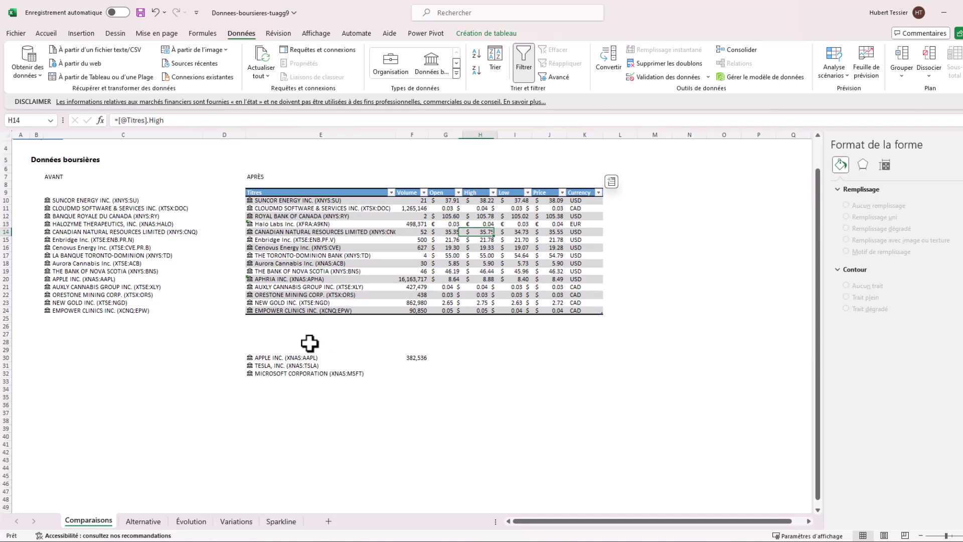
Step: Switch to the Alternative sheet and review the block of extracted stock fields beneath the four company names
key("ctrl+Page_Down")
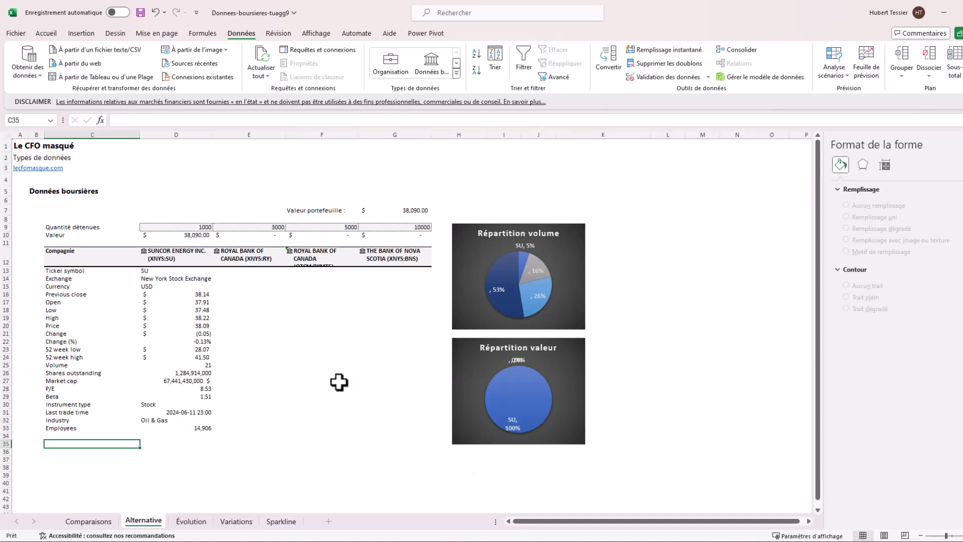
left_click_drag(165, 271, 415, 432)
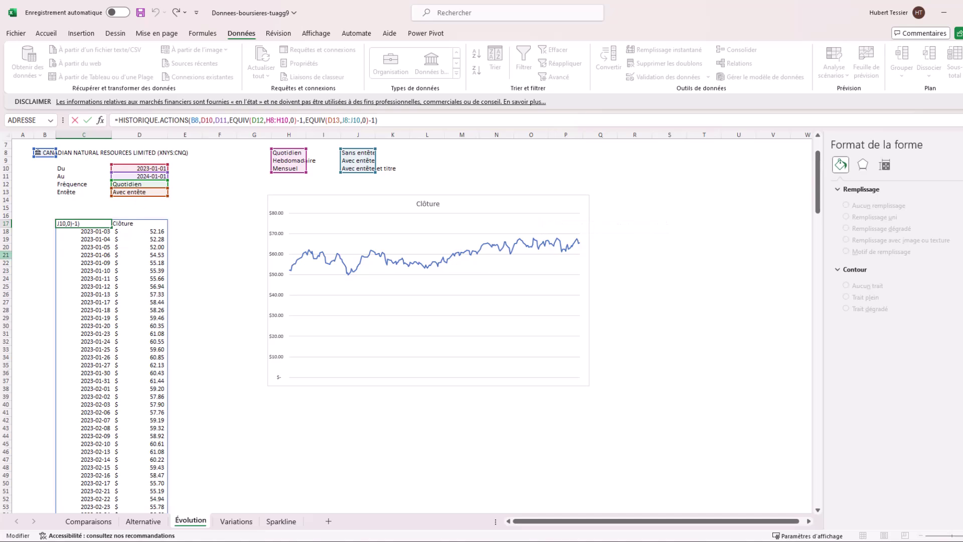
Step: Examine the HISTORIQUE.ACTIONS formula in C17 of the Évolution sheet, argument by argument from action to en-têtes
left_click(193, 120)
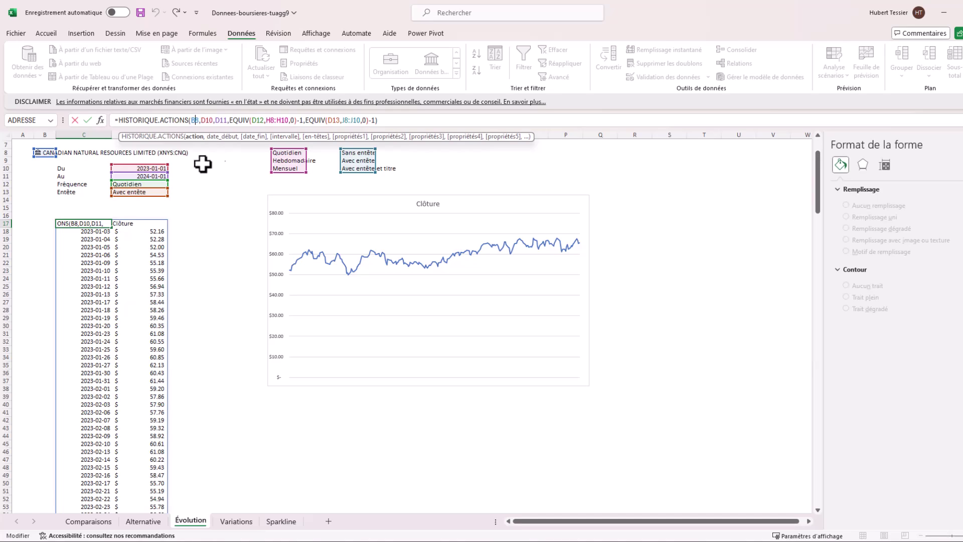
left_click(205, 120)
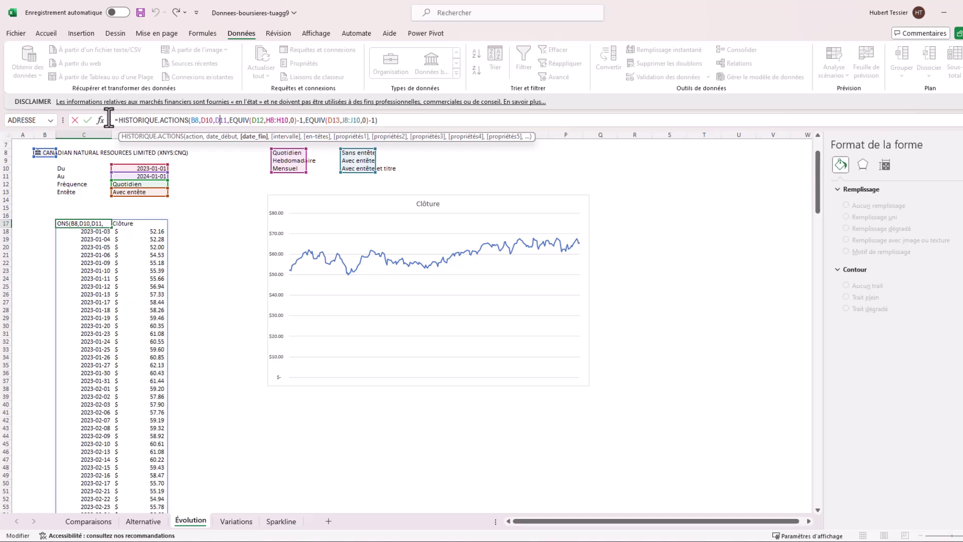
key("Right")
key("Right")
key("Right")
key("Right")
key("Right")
key("Right")
key("Right")
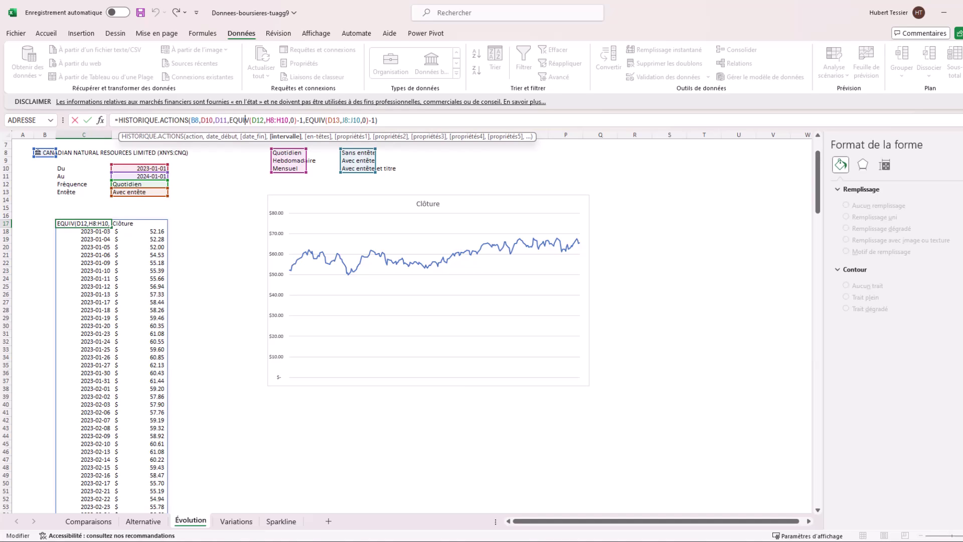
left_click(316, 136)
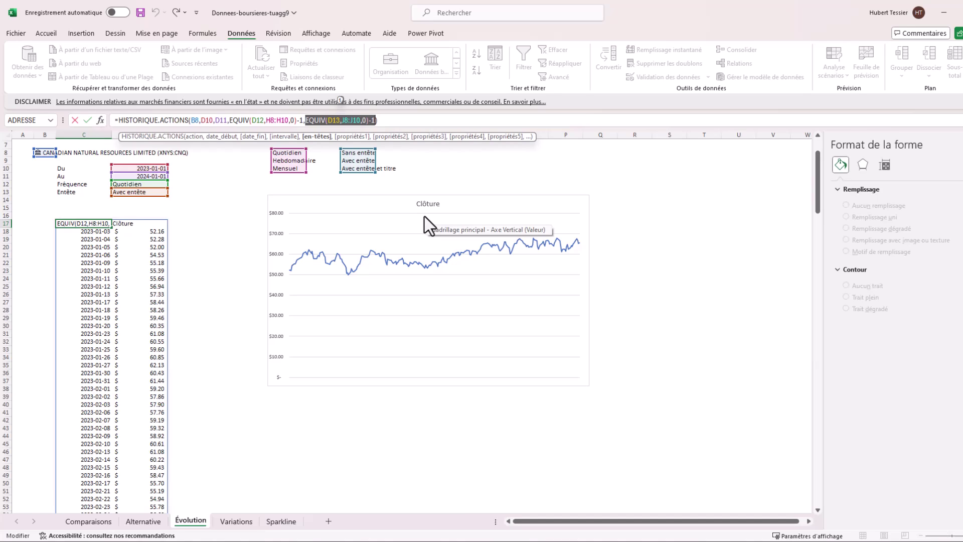
Step: Check which cells feed the stock, start date, end date, interval and header arguments of the C17 formula
left_click(192, 119)
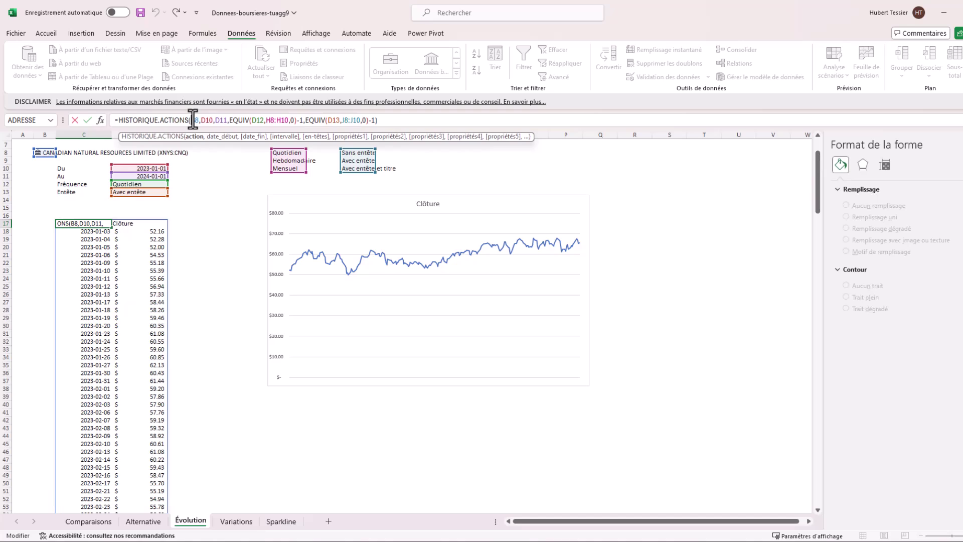
left_click(206, 120)
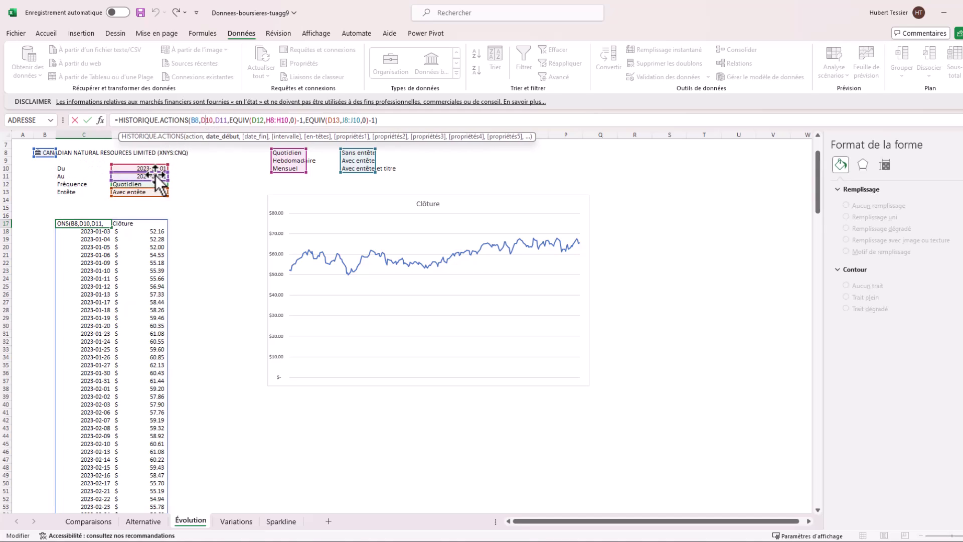
left_click(218, 119)
left_click(244, 122)
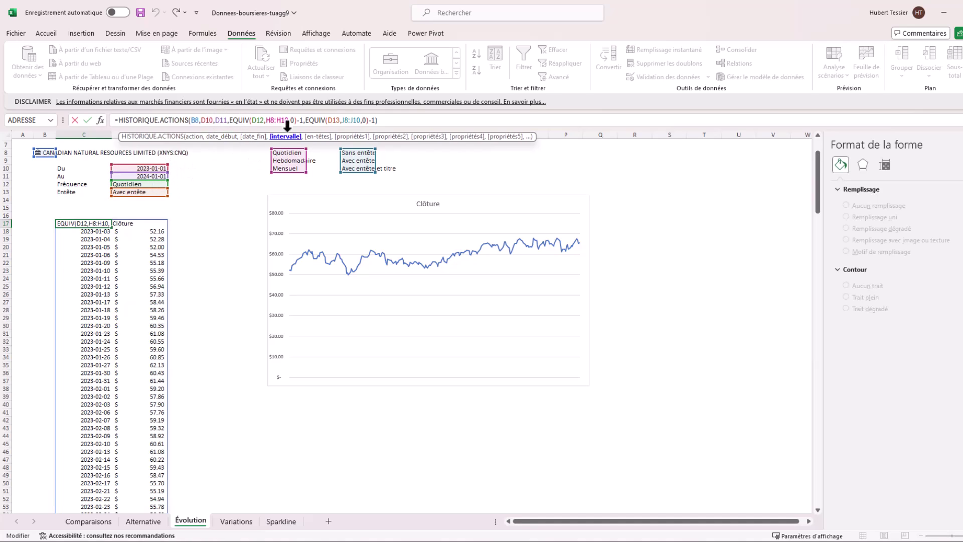
left_click(320, 120)
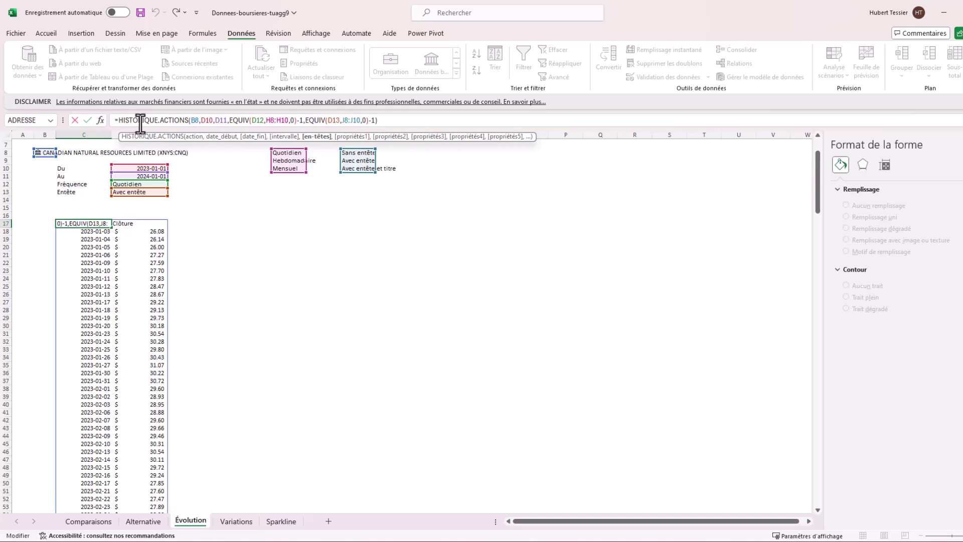
Step: Examine how EQUIV looks up the frequency in H8:H10 and subtracts 1 for the interval, and leave the formula
left_click(281, 125)
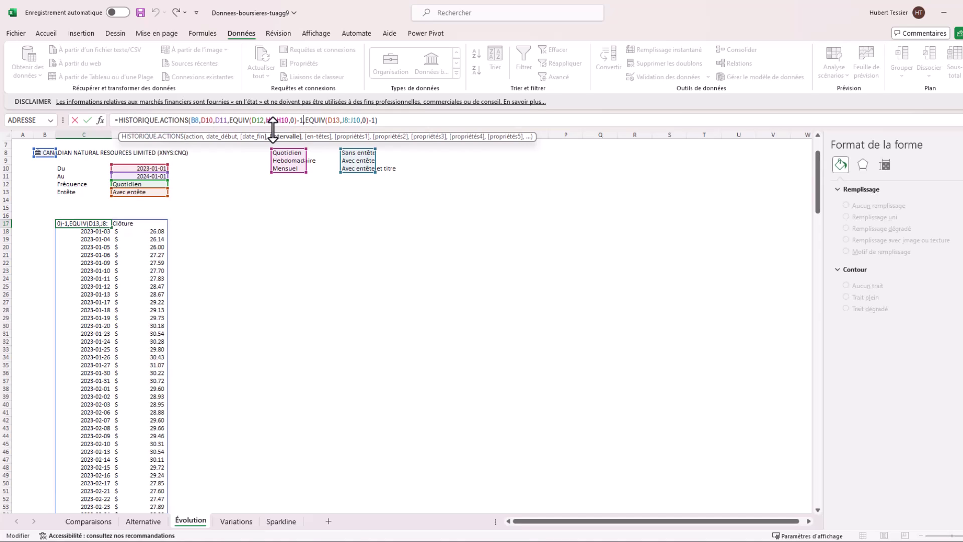
left_click(282, 121)
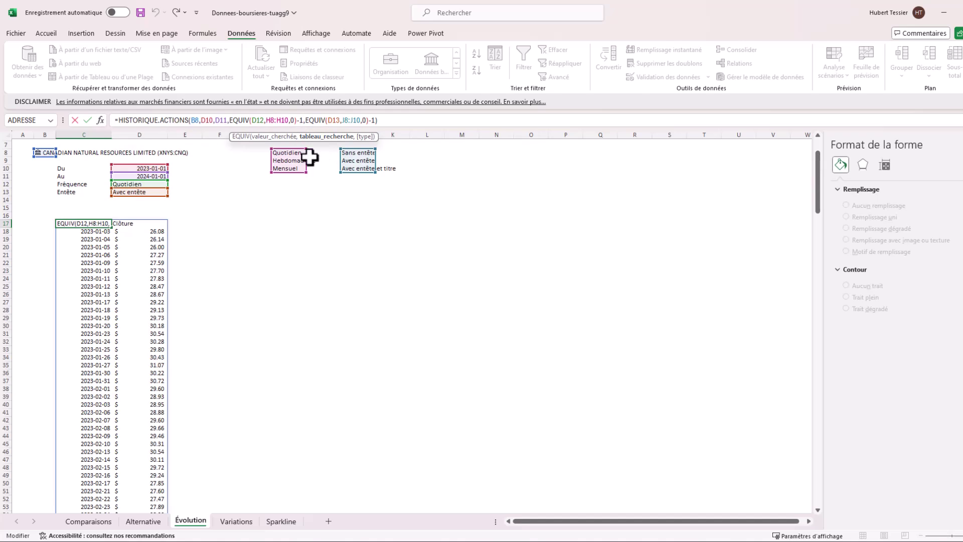
left_click(299, 121)
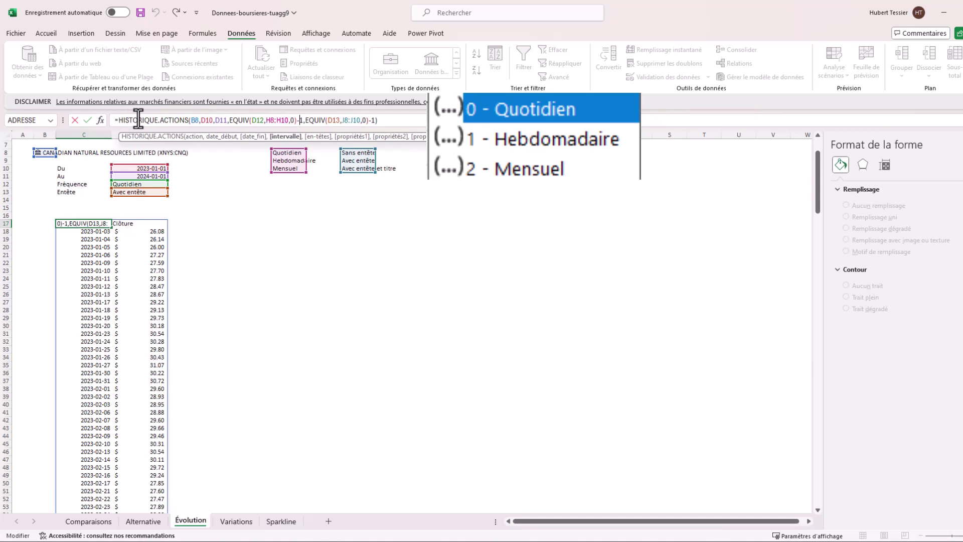
key("Tab")
left_click(219, 254)
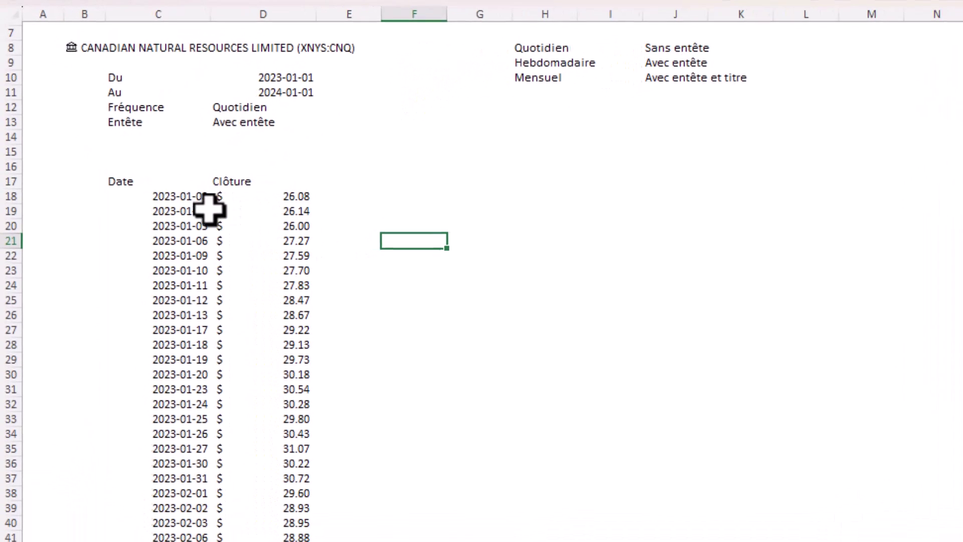
Step: Check the Date and Clôture headers in row 17, and set the Entête option in D13 to Avec entête et titre
left_click(187, 181)
left_click(258, 180)
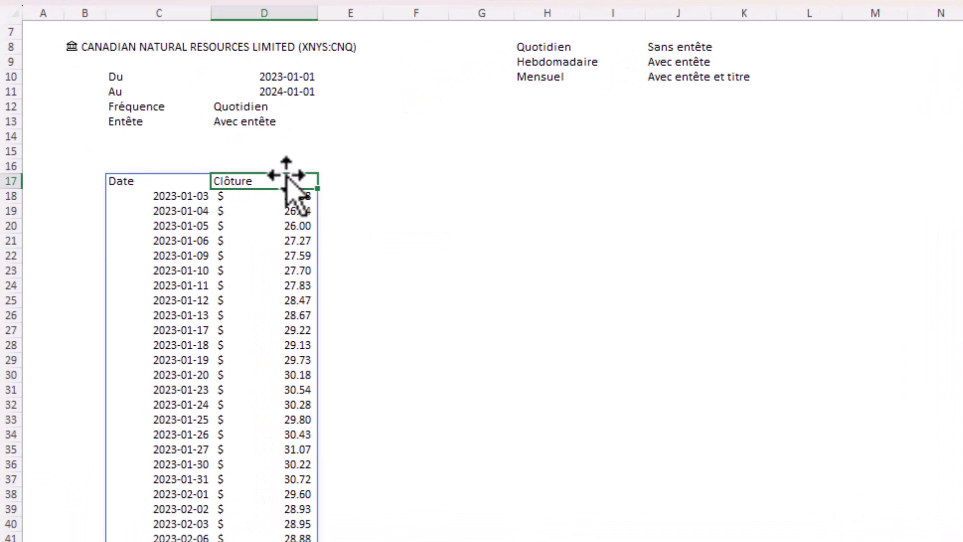
left_click(298, 122)
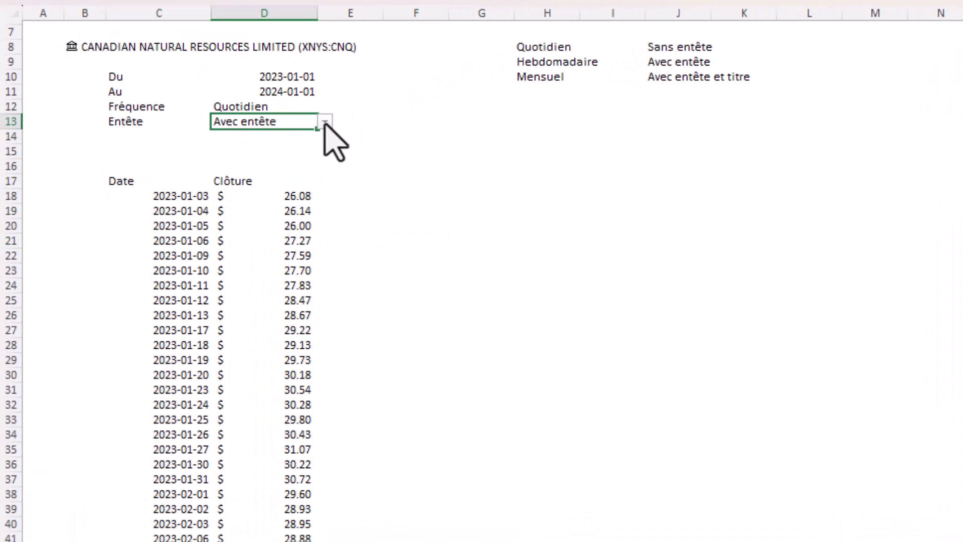
left_click(325, 121)
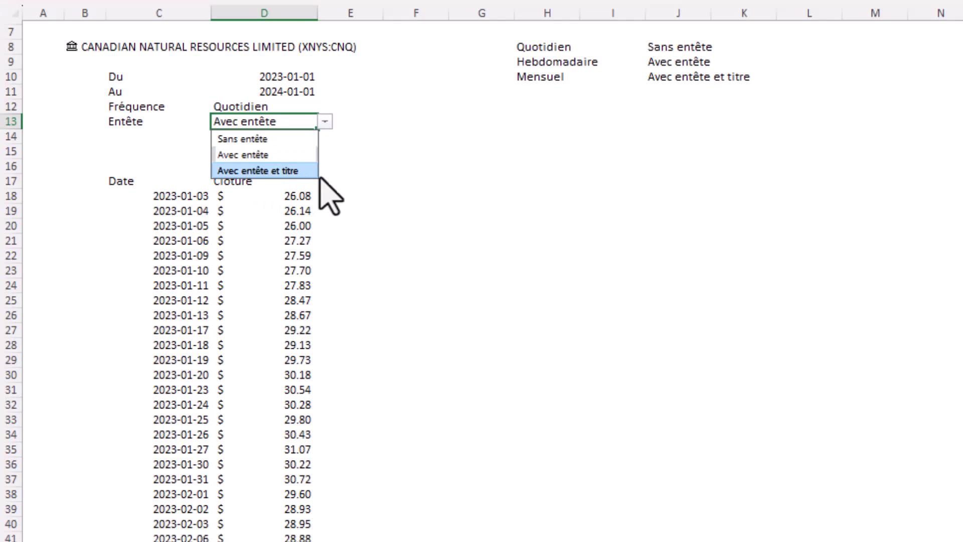
left_click(281, 170)
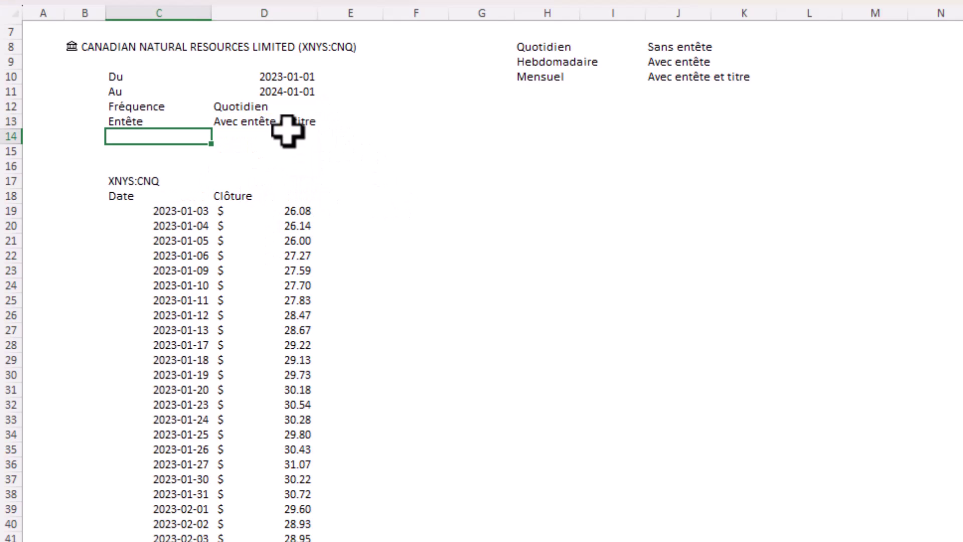
Step: Set the Entête option in D13 to Avec entête and the Fréquence in D12 to Mensuel
left_click(325, 121)
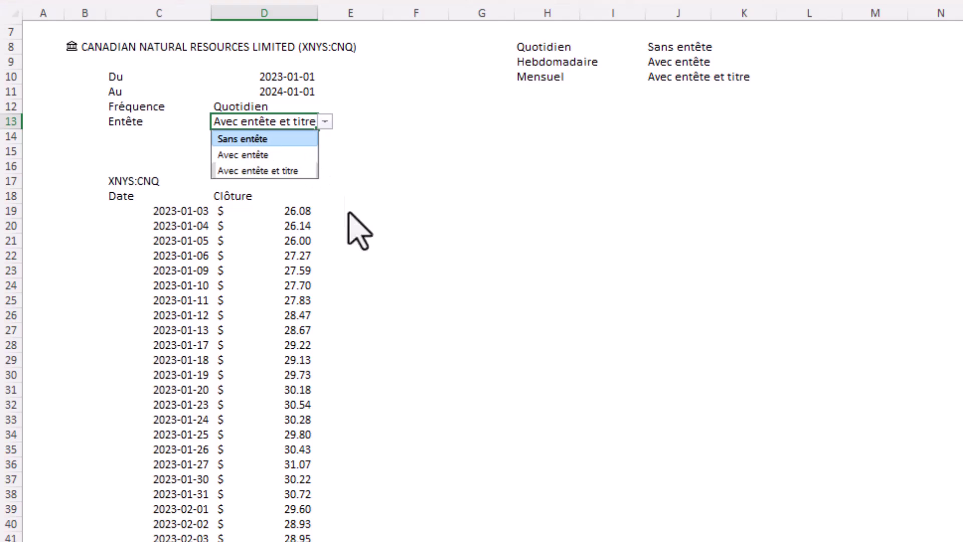
key("Return")
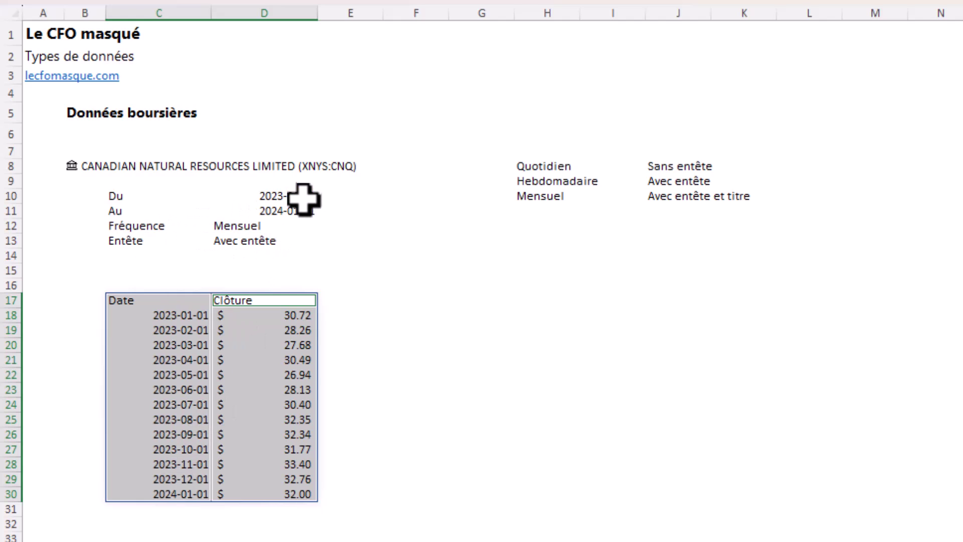
Step: Insert a recommended line chart (Courbe) from the Date and Clôture data in C17:D30
left_click(305, 63)
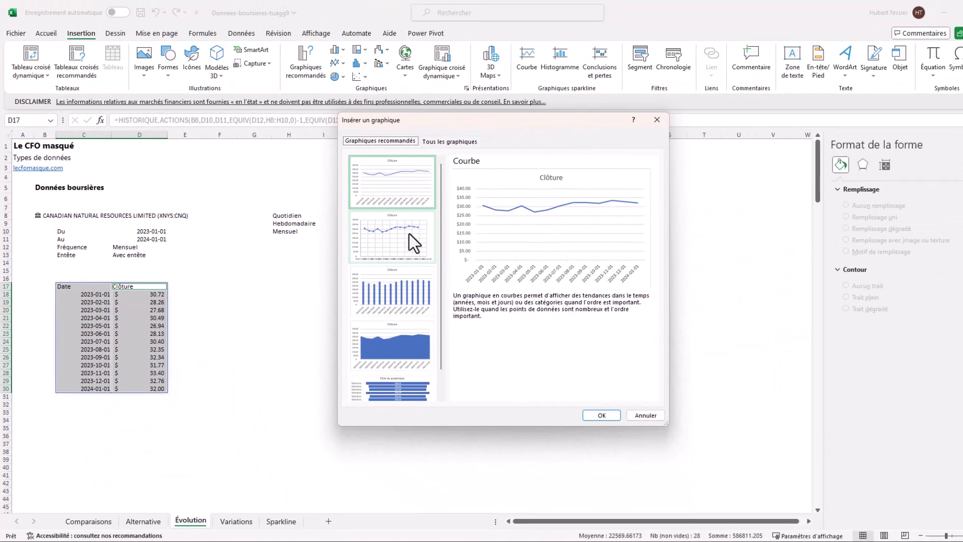
left_click(395, 244)
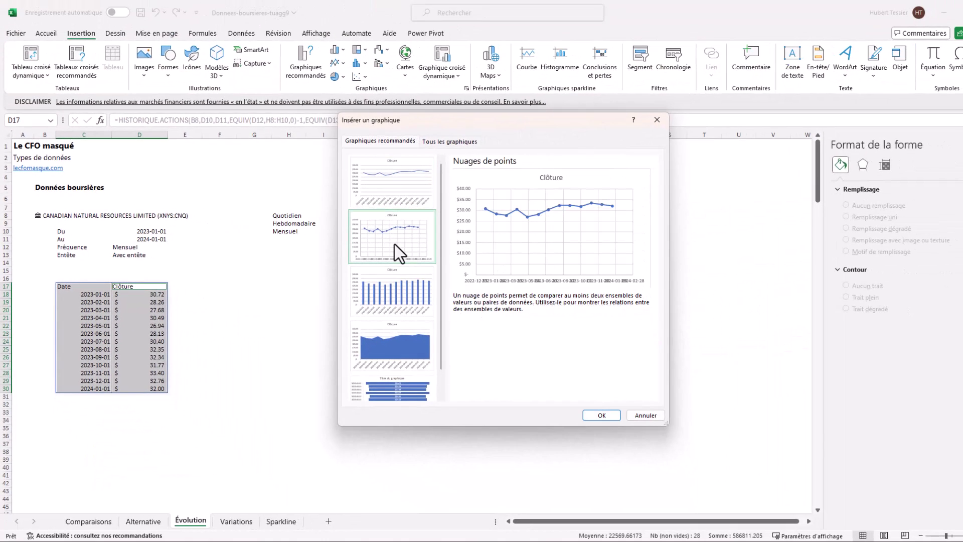
left_click(396, 183)
left_click(602, 416)
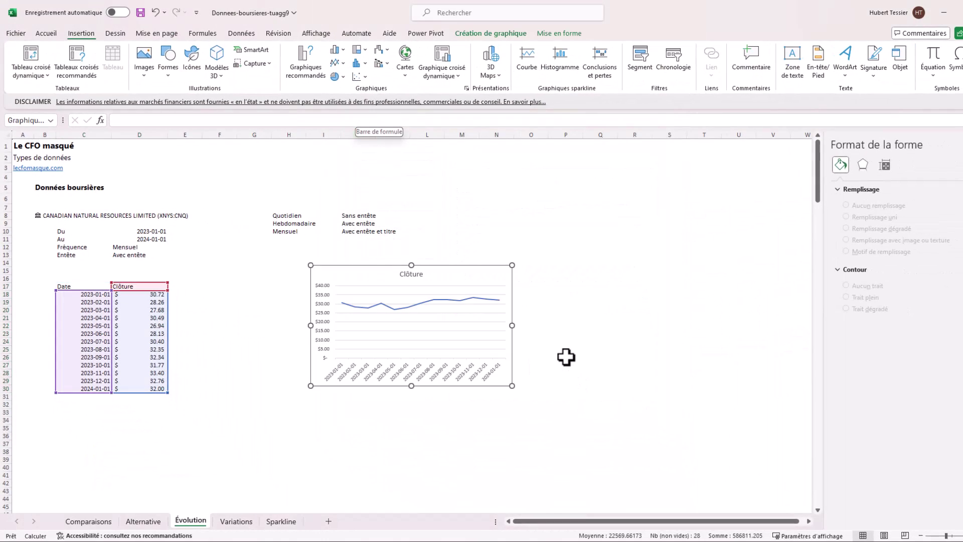
Step: Remove the date axis from the Clôture chart, then enlarge the chart and move it closer to the data table
left_click(434, 374)
key("Delete")
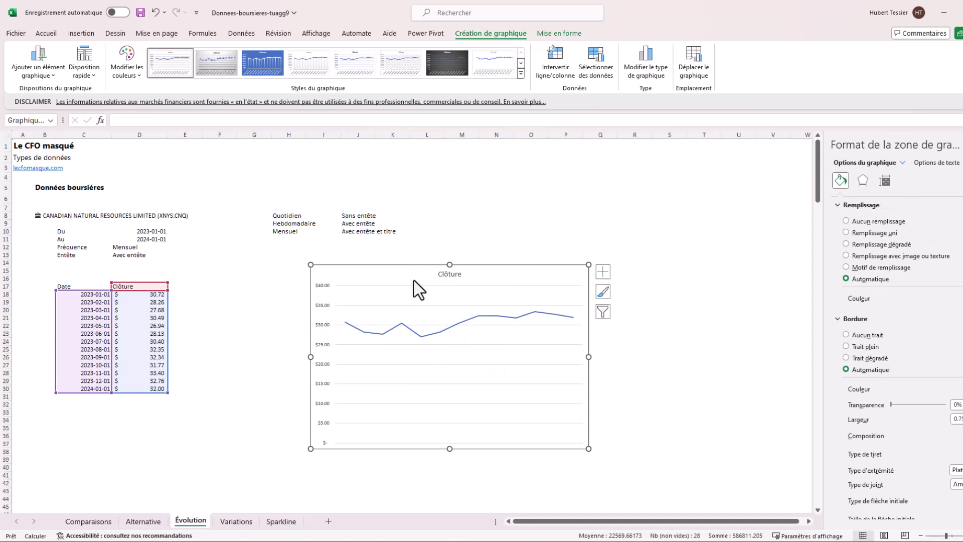
left_click_drag(414, 281, 362, 275)
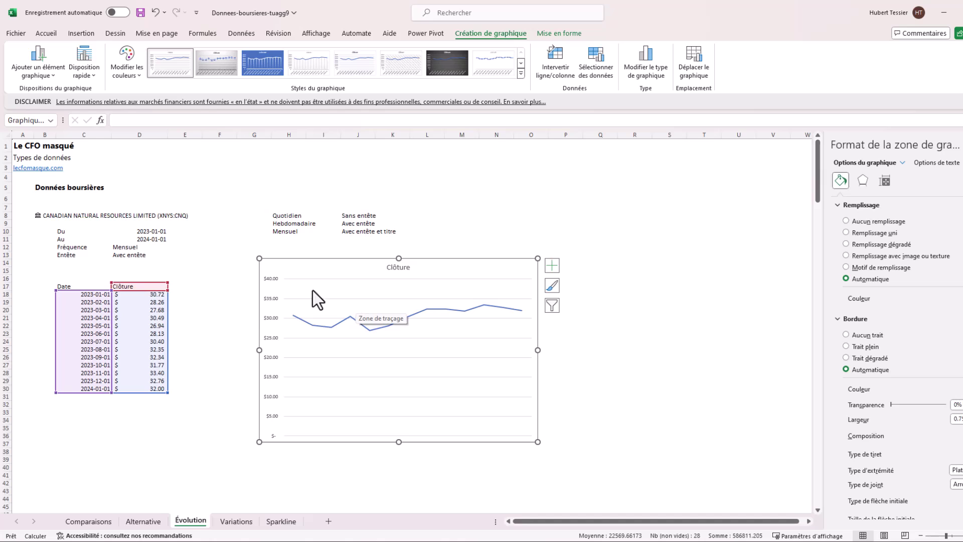
Step: Set the Fréquence in D12 to Quotidien
left_click(169, 246)
left_click(172, 247)
key("Return")
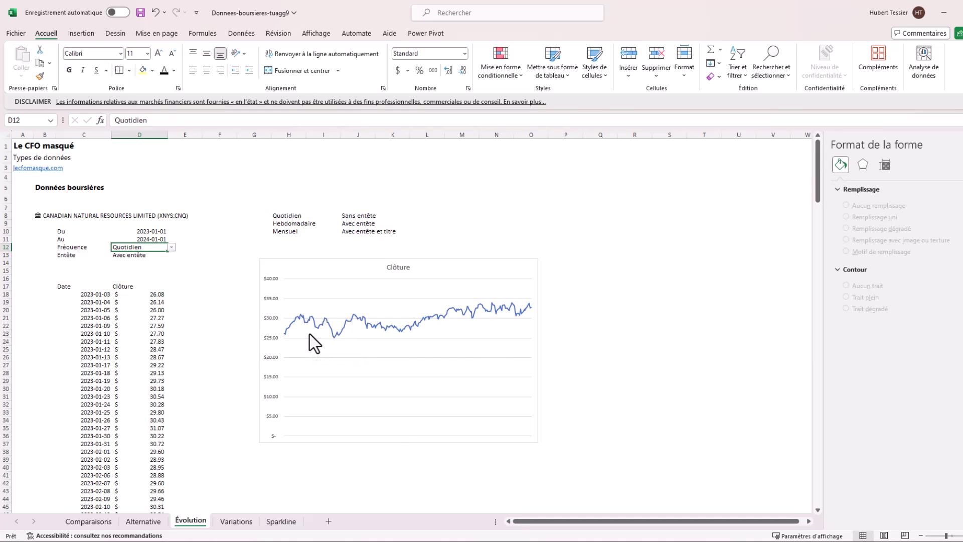
Step: Check the Clôture chart's source range and the spilled date cells that feed it
left_click(310, 336)
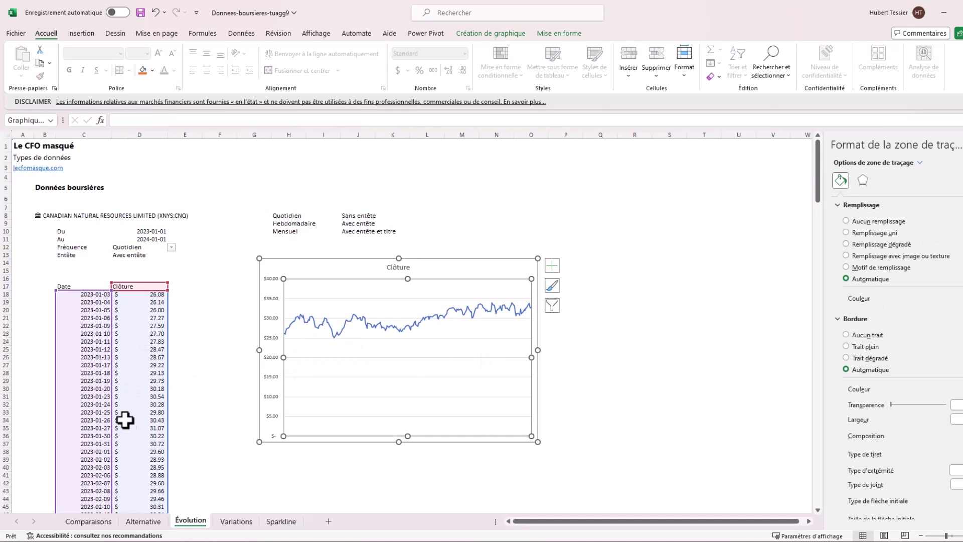
left_click(616, 379)
scroll(234, 281, "down", 1)
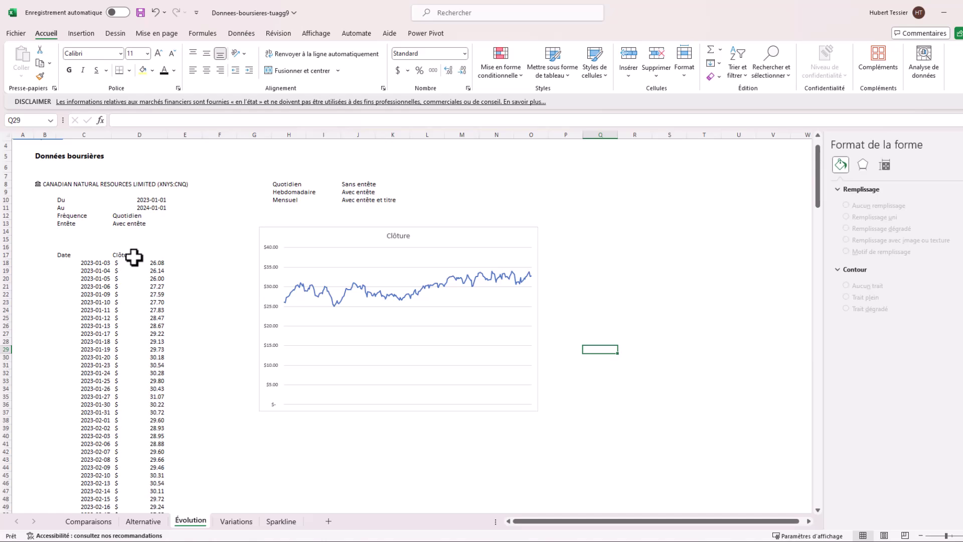
left_click(82, 357)
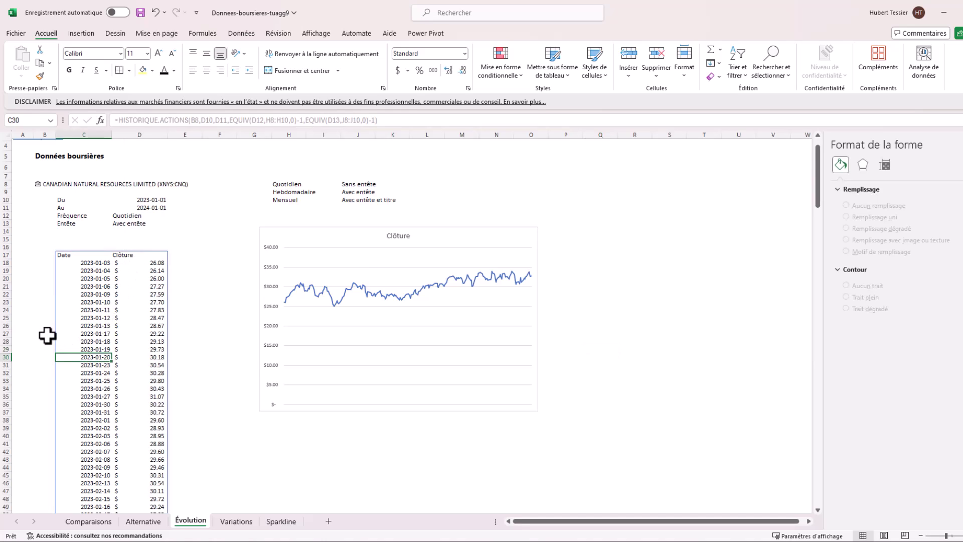
key("Down")
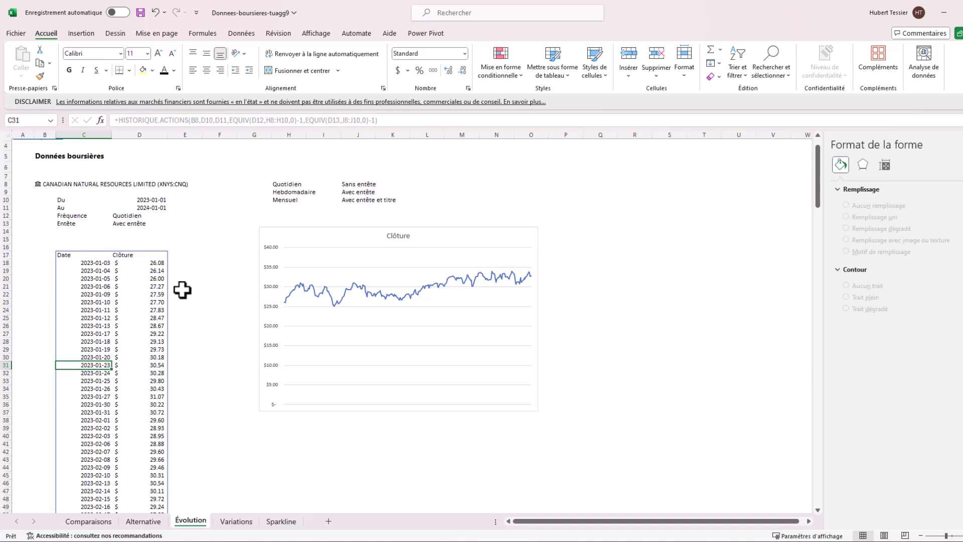
Step: Examine the function arguments of the HISTORIQUE.ACTIONS formula in C16 of the Variations sheet, especially En-têtes and Propriétés1
key("ctrl+Page_Down")
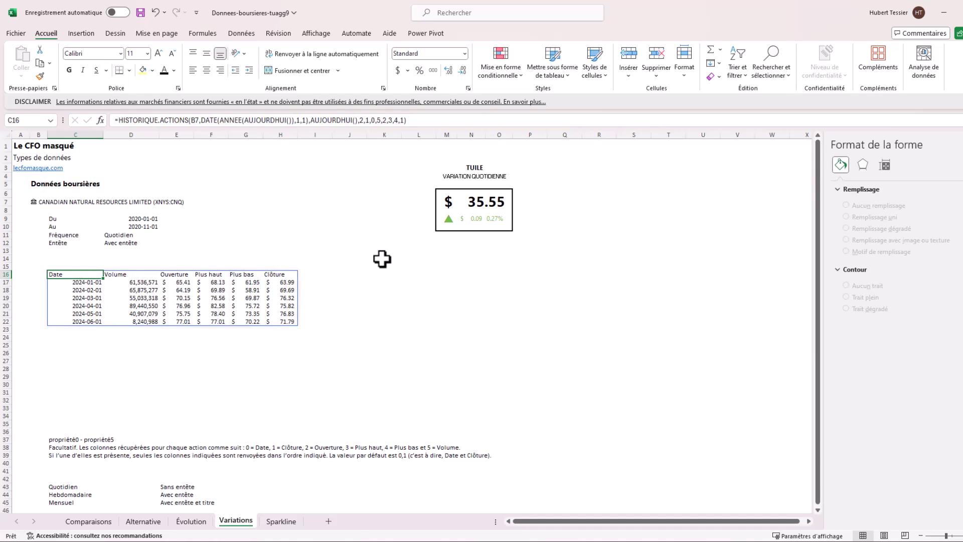
key("shift+F3")
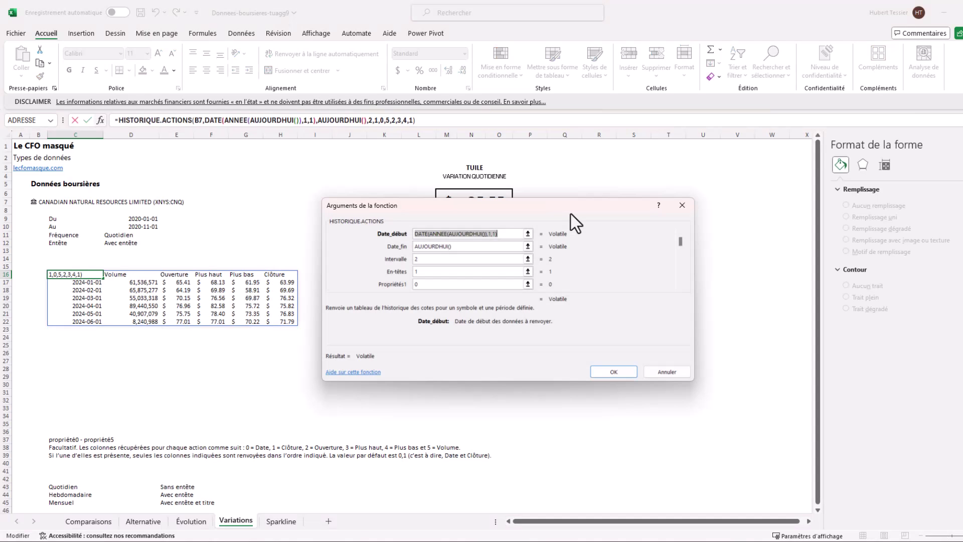
left_click(459, 283)
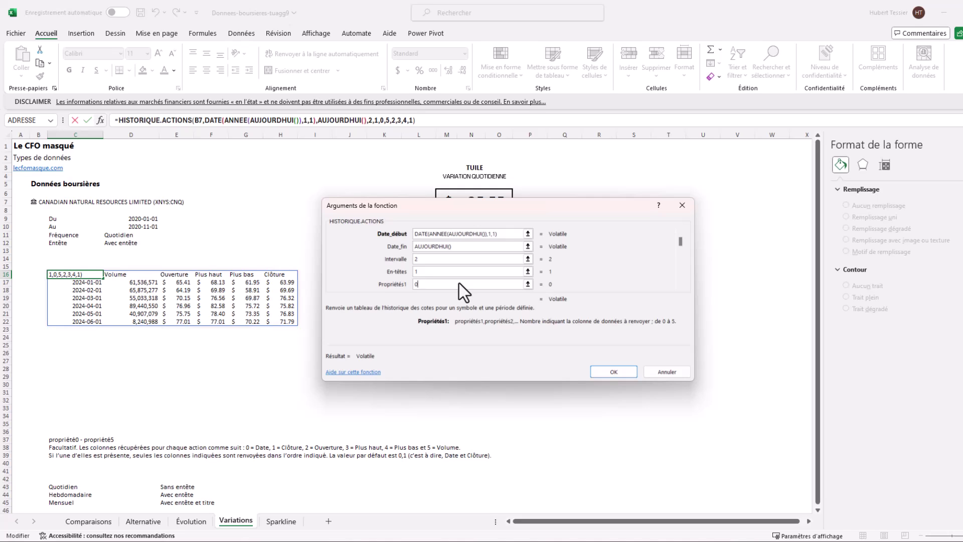
left_click(432, 369)
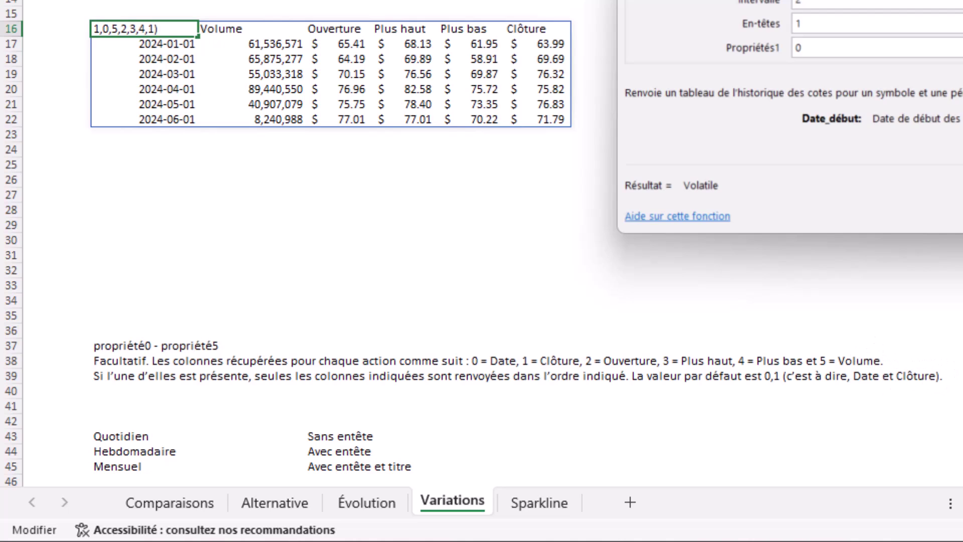
left_click(881, 29)
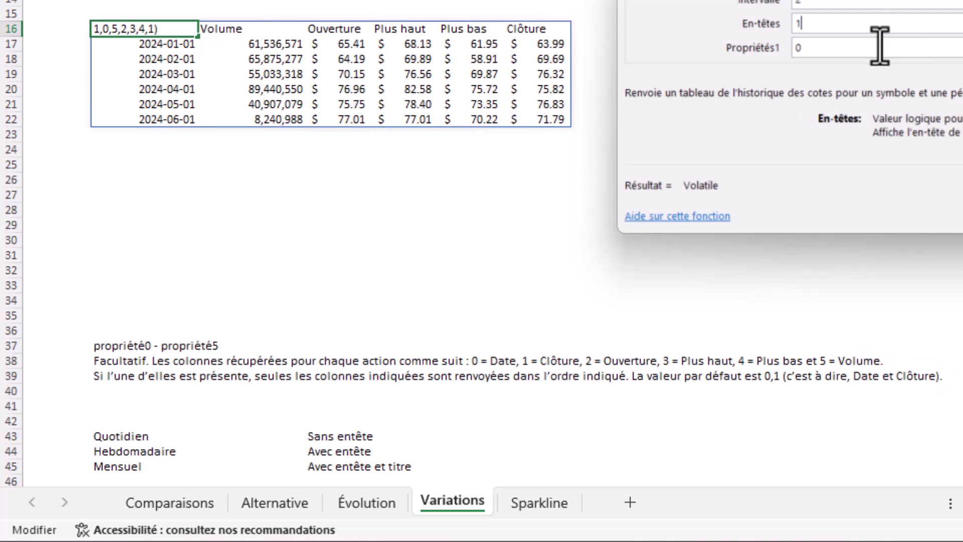
left_click(880, 46)
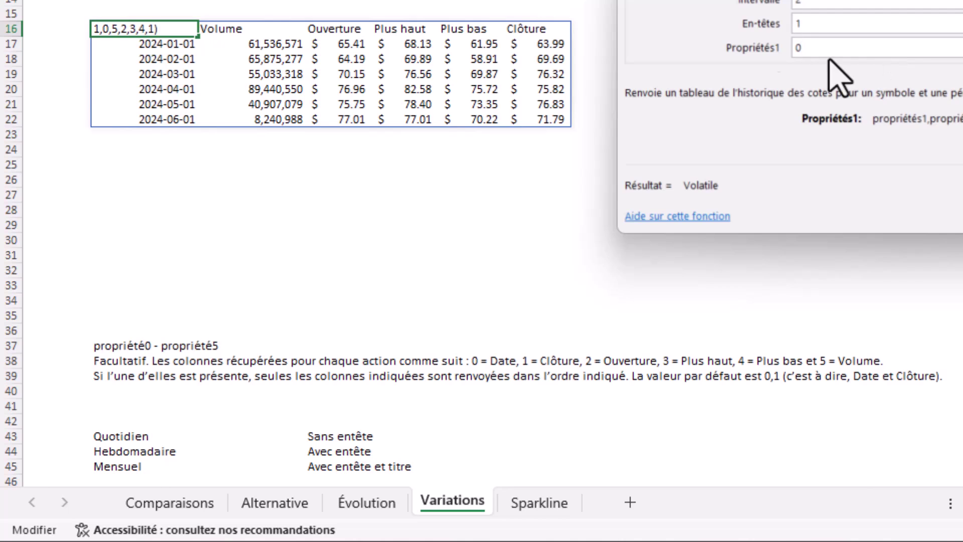
key("Return")
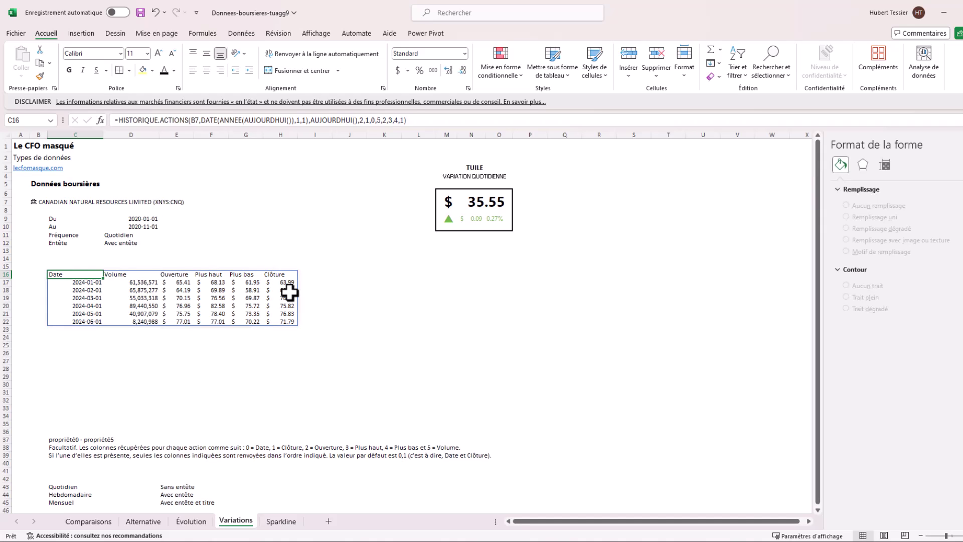
Step: Examine how the property numbers 5,2,3,4,1 in the C16 formula set the column order, and leave the formula
left_click(144, 273)
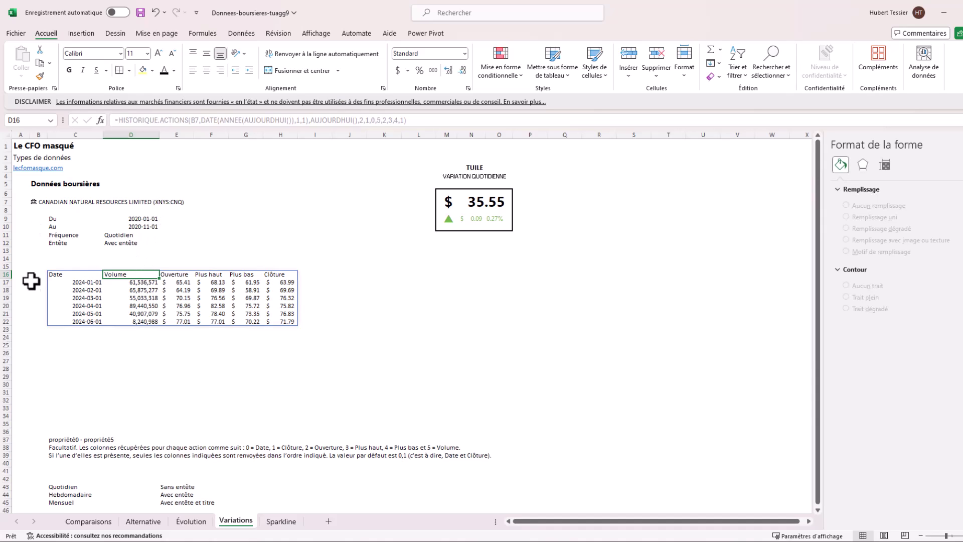
left_click(65, 276)
left_click(377, 121)
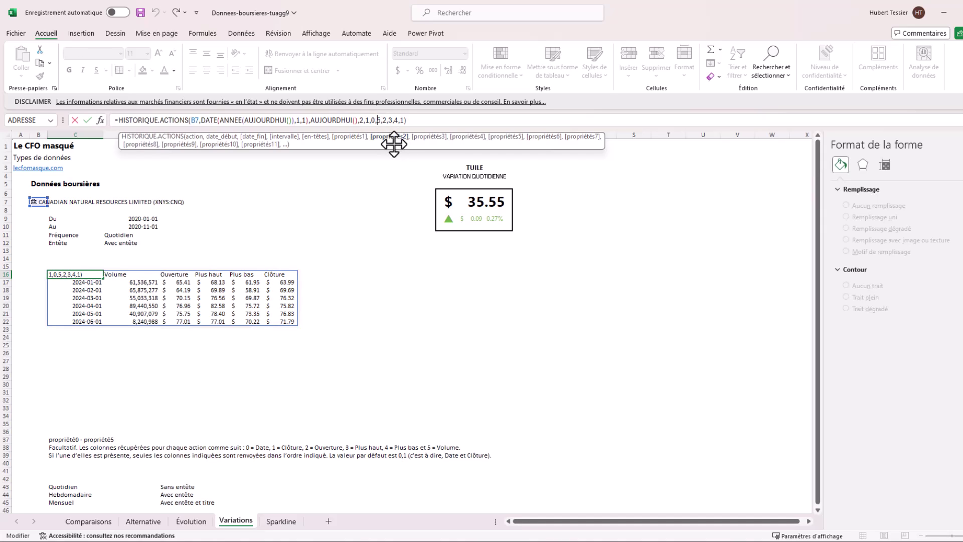
left_click_drag(378, 120, 405, 121)
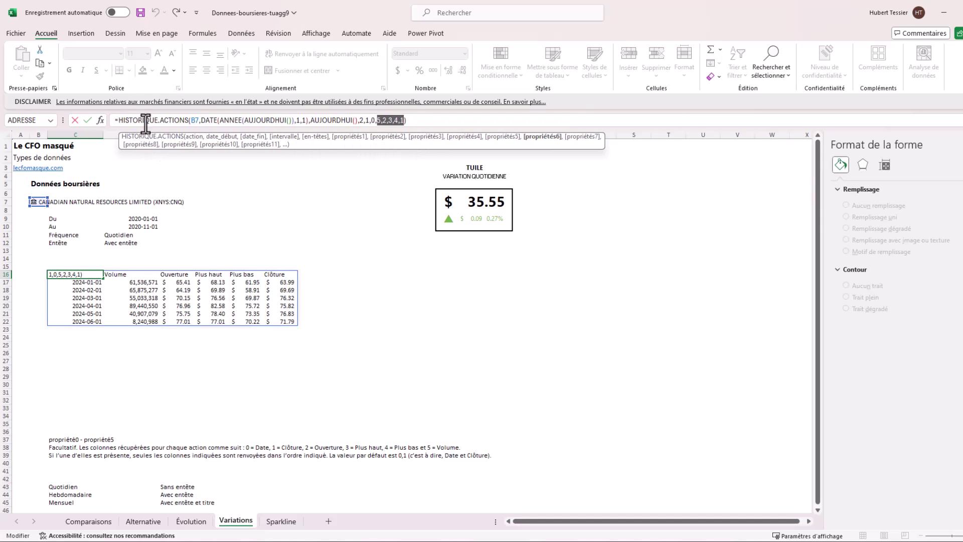
key("Return")
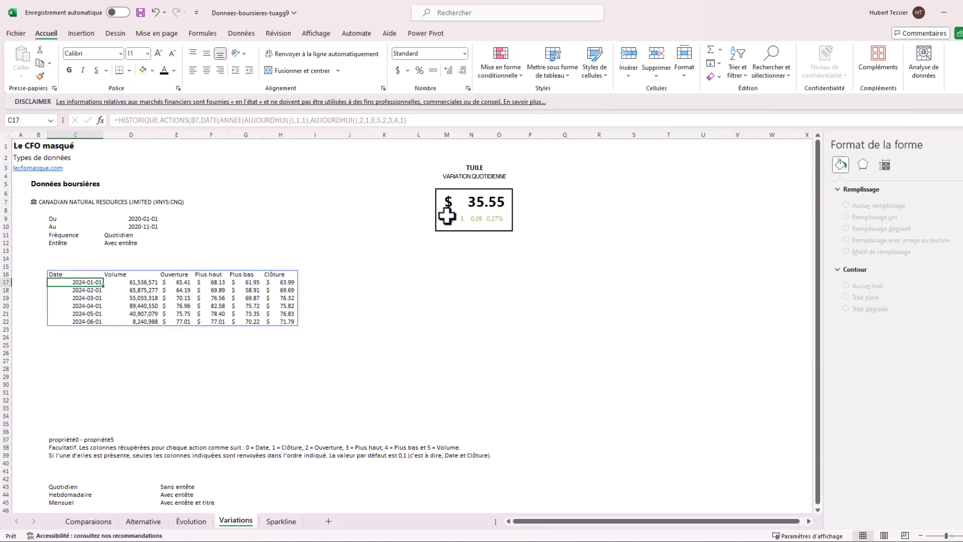
Step: Insert a Volume-Ouverture-Max-Min-Clôture stock chart from the columns Date through Clôture in C16:H22
left_click_drag(70, 274, 80, 325)
left_click_drag(125, 276, 132, 323, "ctrl")
left_click_drag(180, 275, 184, 322, "ctrl")
left_click_drag(213, 275, 220, 322, "ctrl")
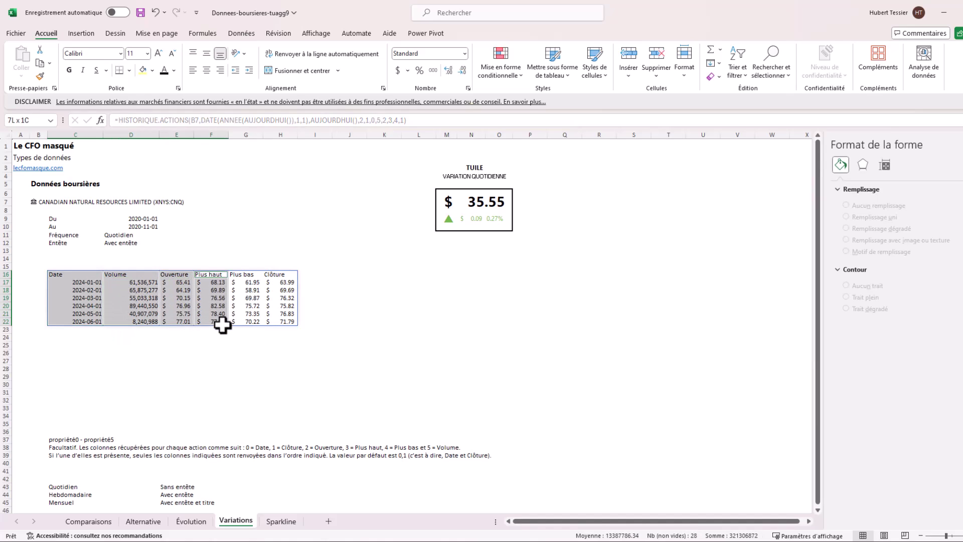
left_click_drag(249, 276, 250, 323, "ctrl")
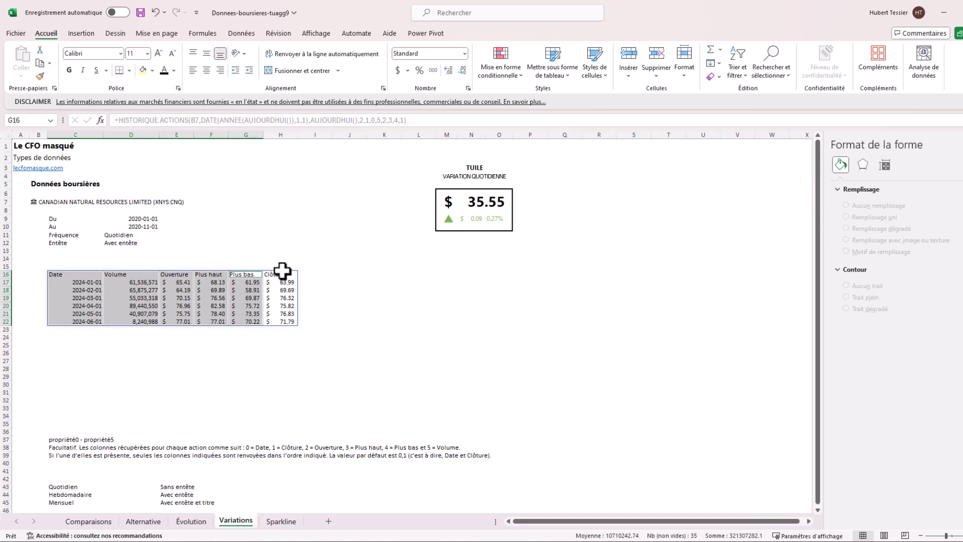
left_click_drag(280, 274, 276, 321, "ctrl")
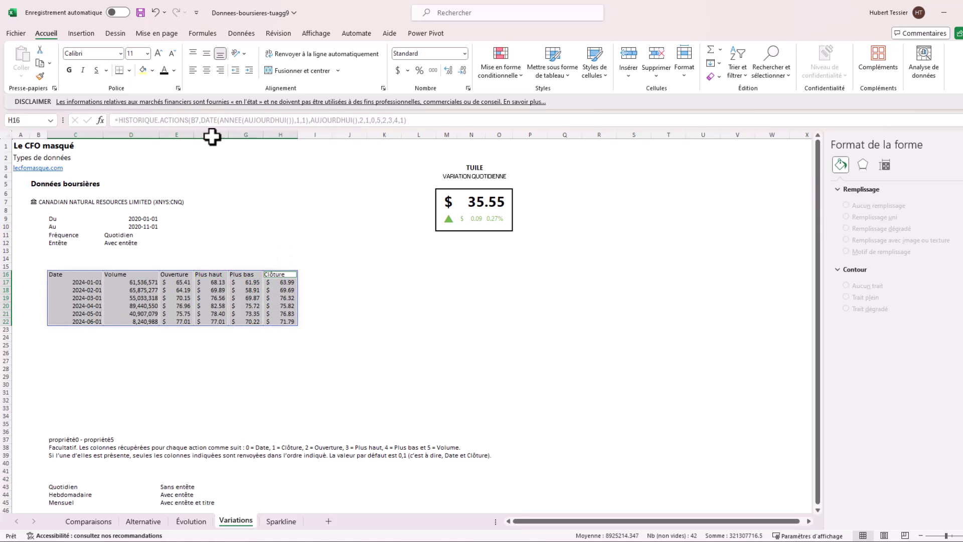
left_click(94, 32)
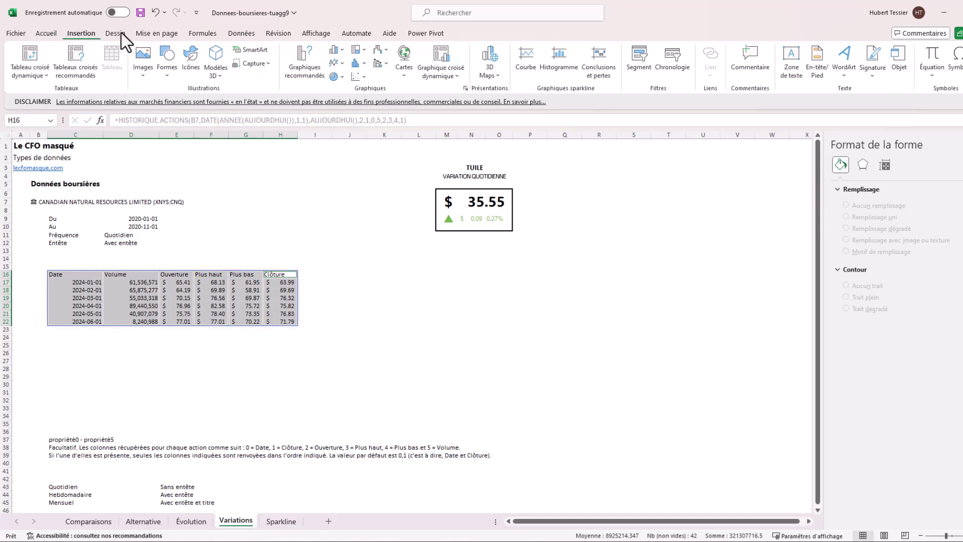
left_click(306, 65)
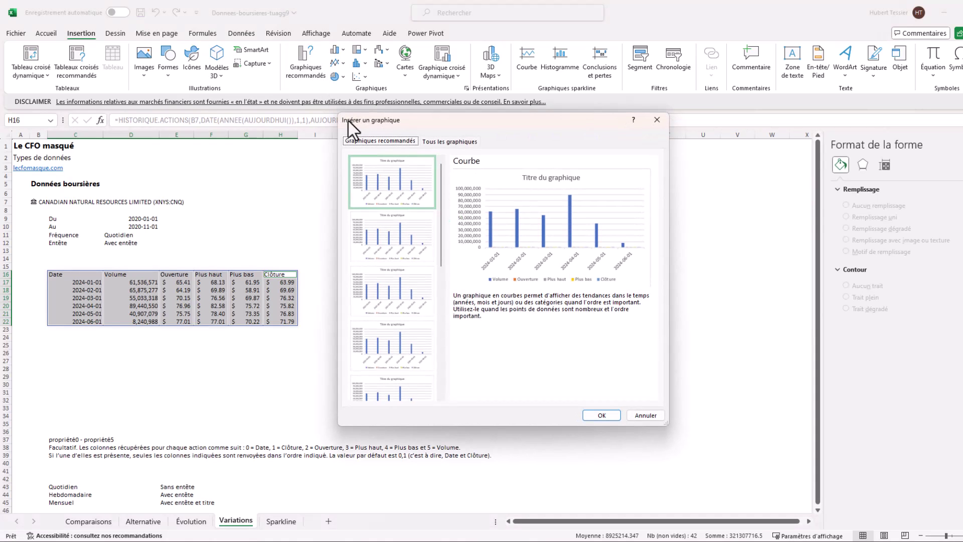
left_click(453, 143)
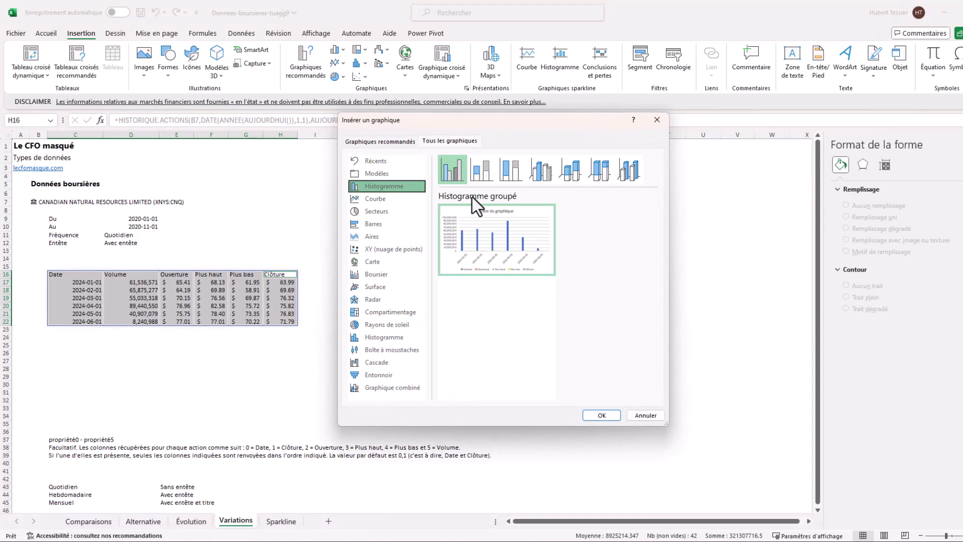
left_click(374, 275)
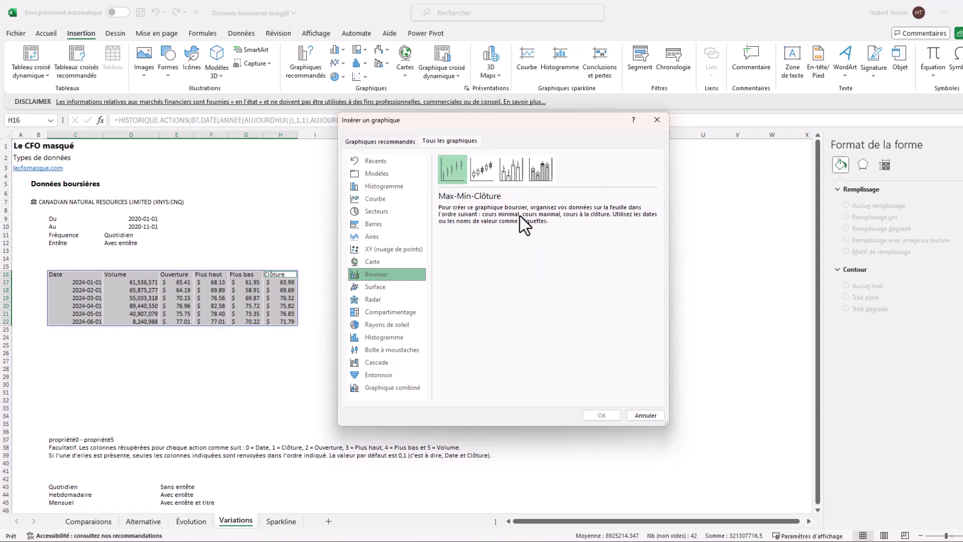
left_click(547, 171)
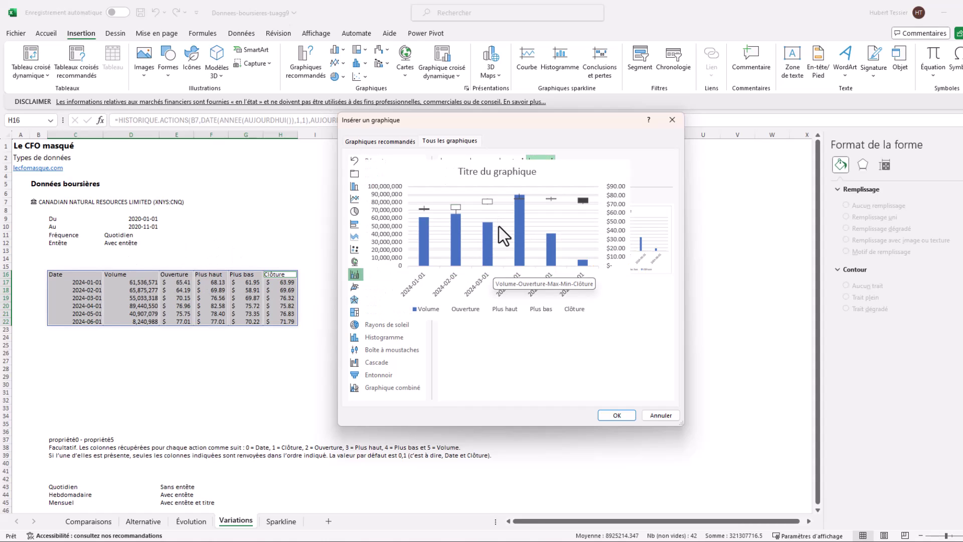
left_click(625, 419)
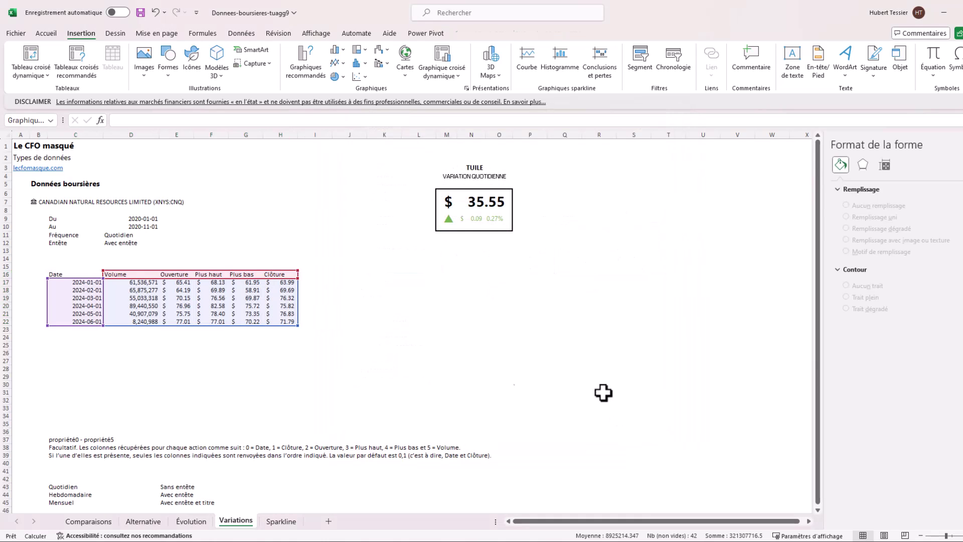
Step: Enlarge the stock chart and position it beneath the TUILE price card
left_click_drag(512, 386, 643, 434)
left_click_drag(525, 276, 540, 260)
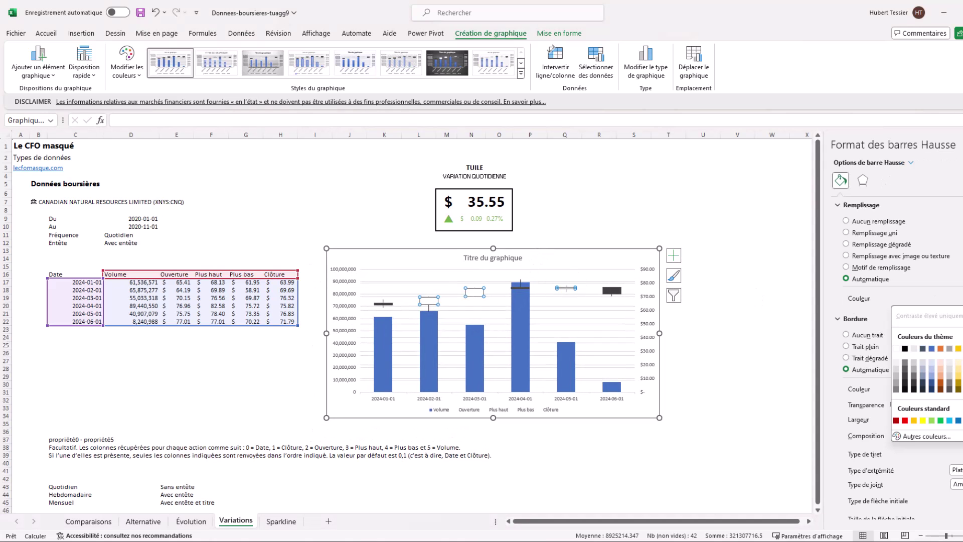
Step: Fill the stock chart's up bars with solid green and its down bars with solid red
left_click(941, 420)
left_click(520, 288)
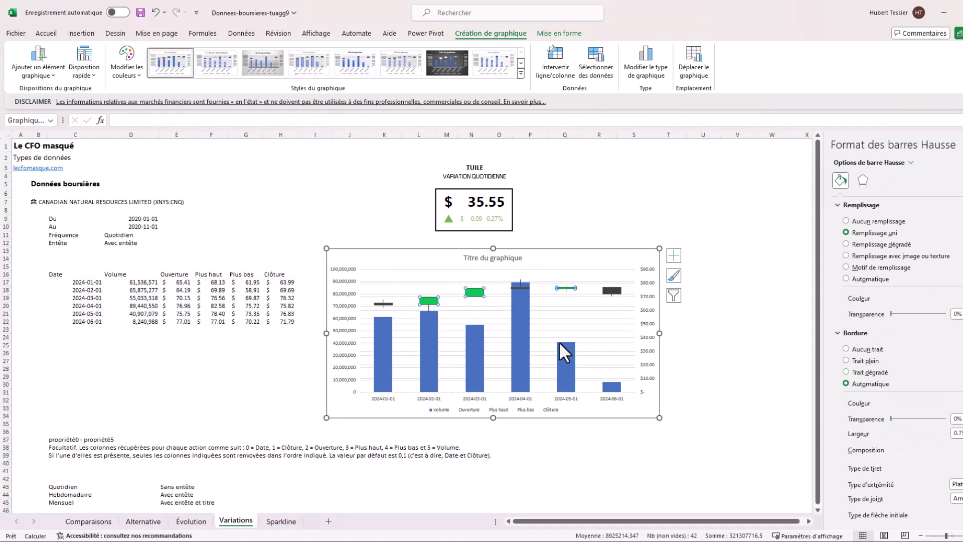
left_click(956, 299)
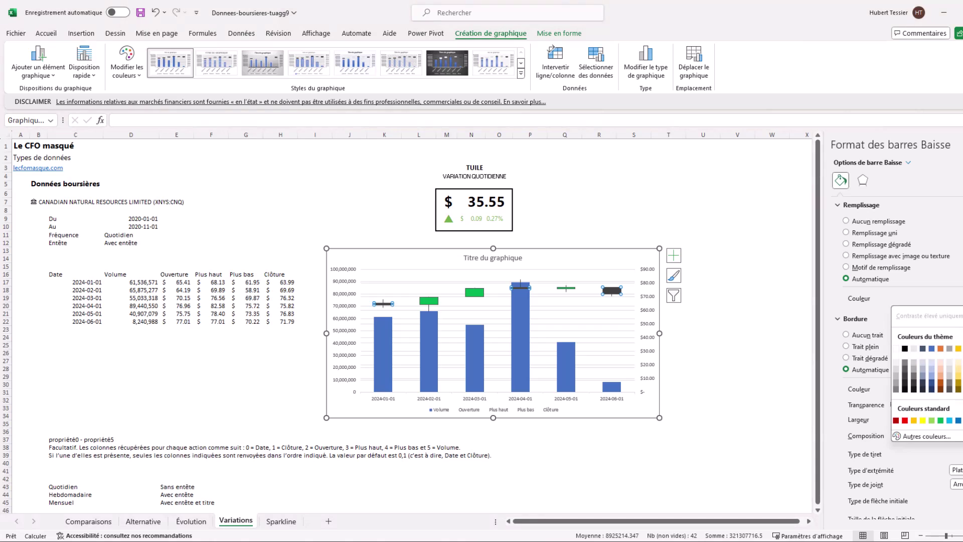
left_click(903, 420)
left_click(590, 263)
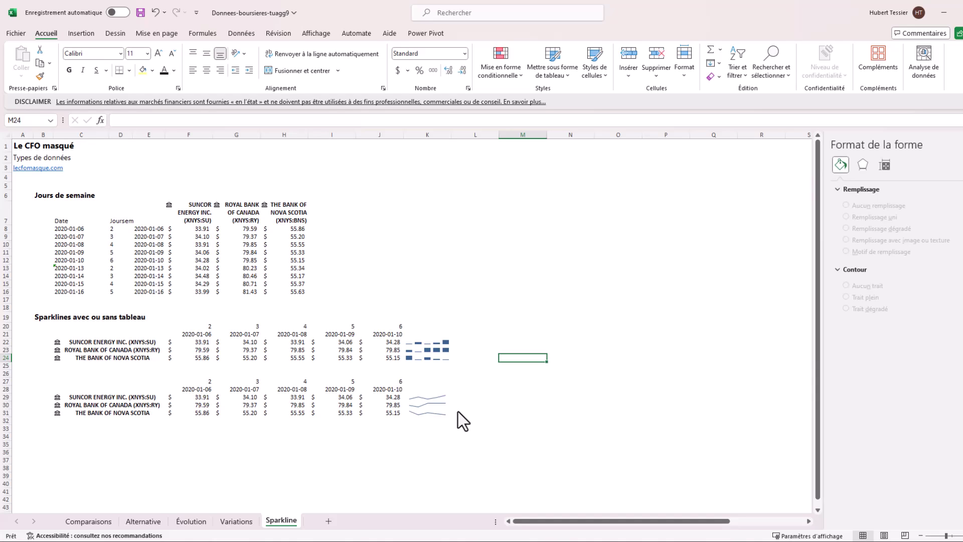
Step: Create a column sparkline in N30 of the Sparkline sheet from the Royal Bank of Canada prices in F30:J30
left_click_drag(197, 403, 378, 404)
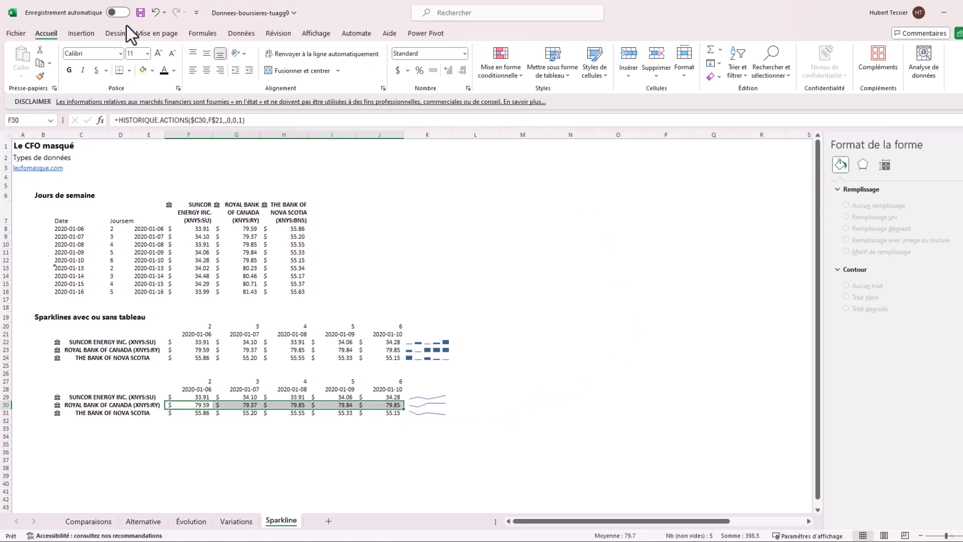
left_click(88, 34)
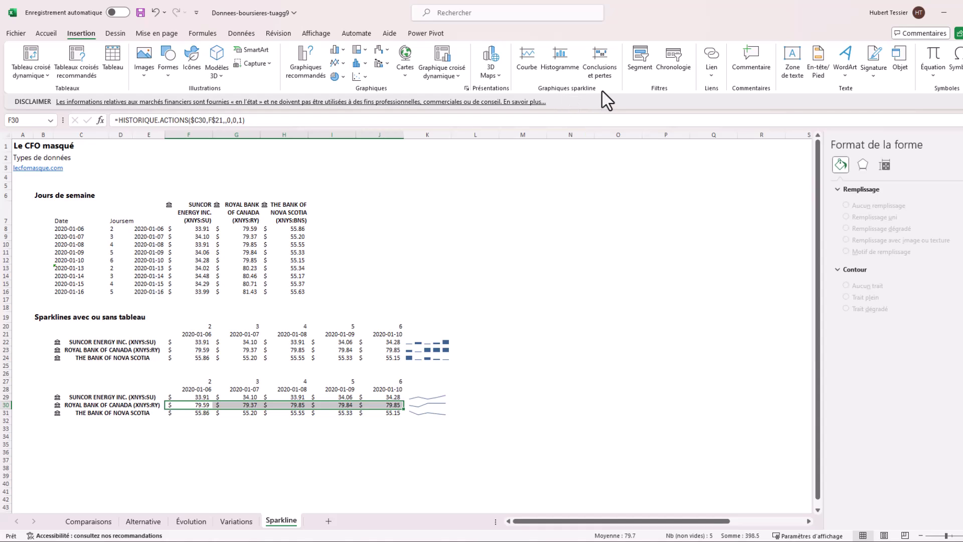
left_click(569, 62)
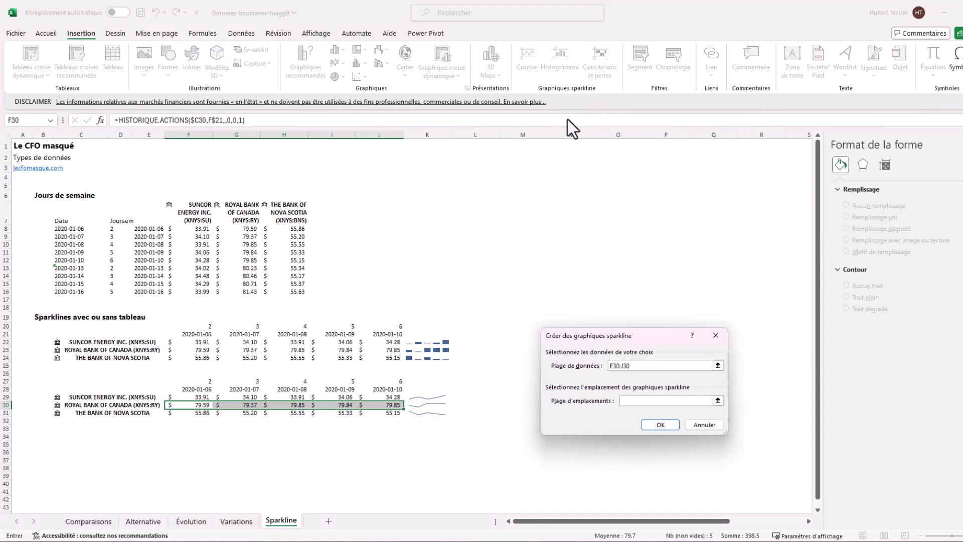
left_click_drag(637, 339, 610, 204)
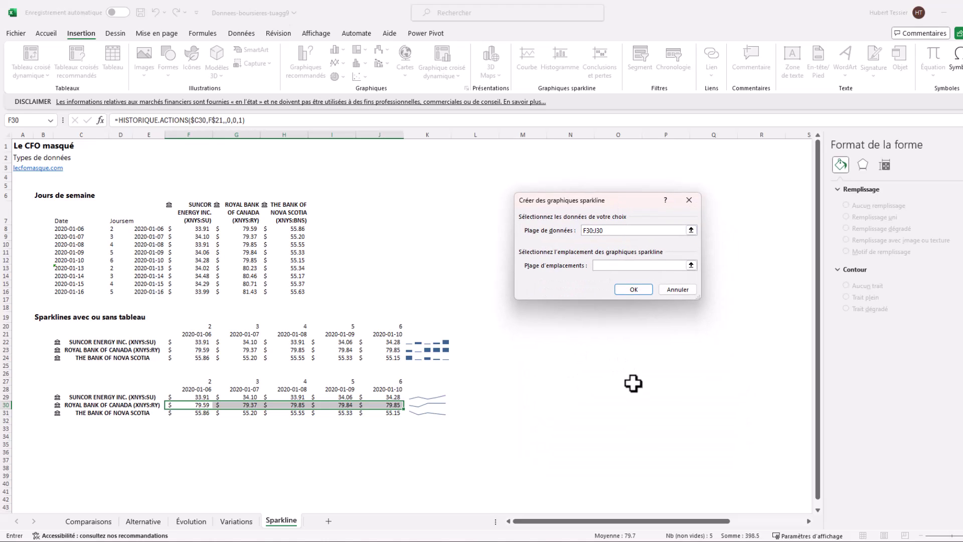
left_click(575, 405)
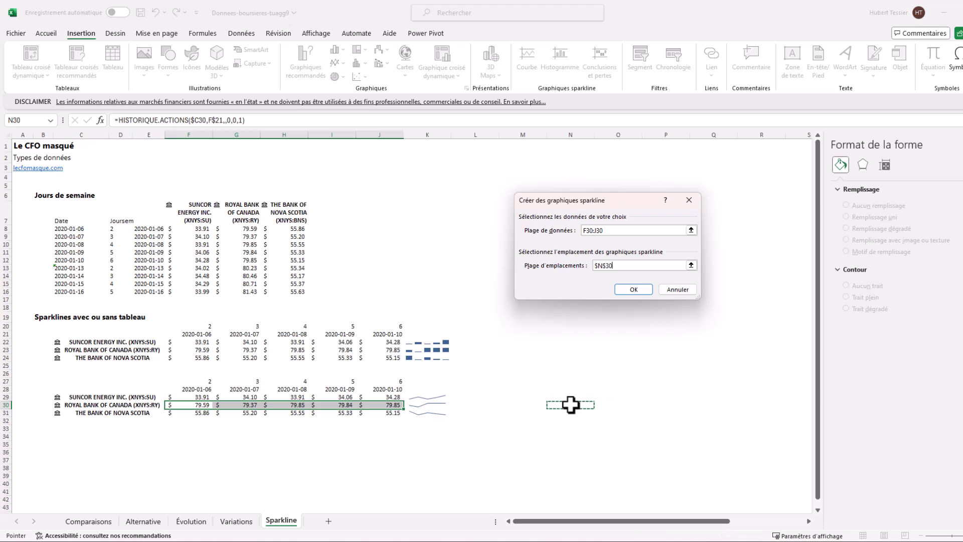
left_click(635, 289)
left_click(427, 349)
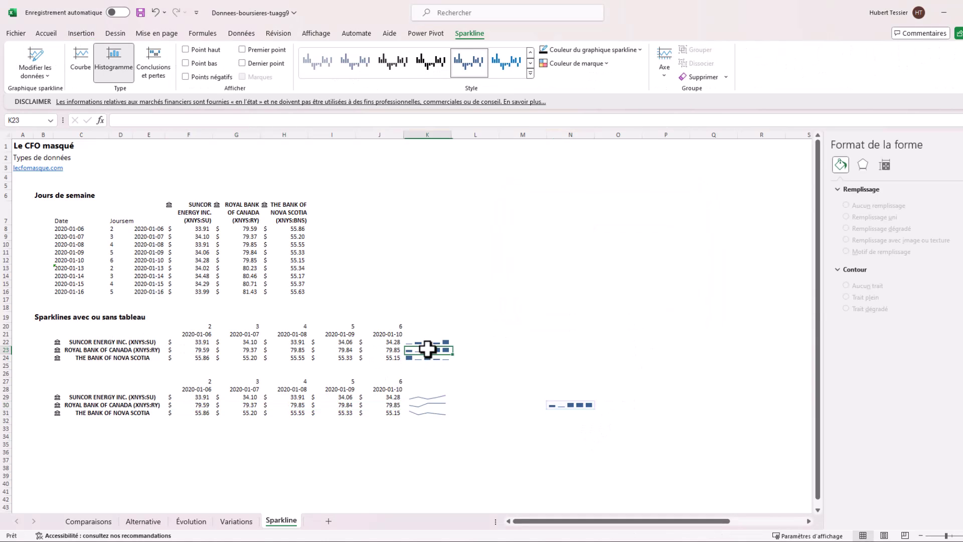
Step: Extend the column sparkline in N30 to the neighbouring stock rows, covering N29:N31
left_click_drag(594, 409, 593, 441)
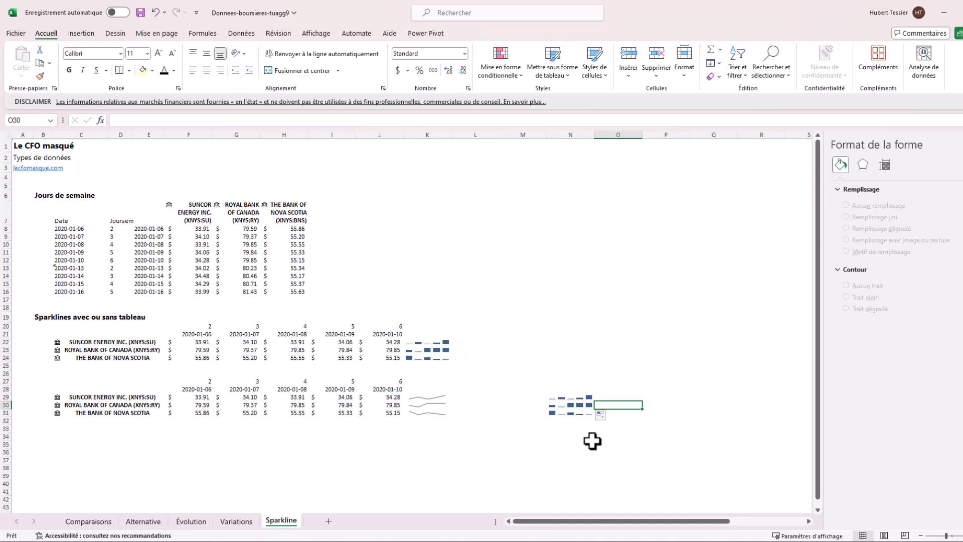
left_click(565, 436)
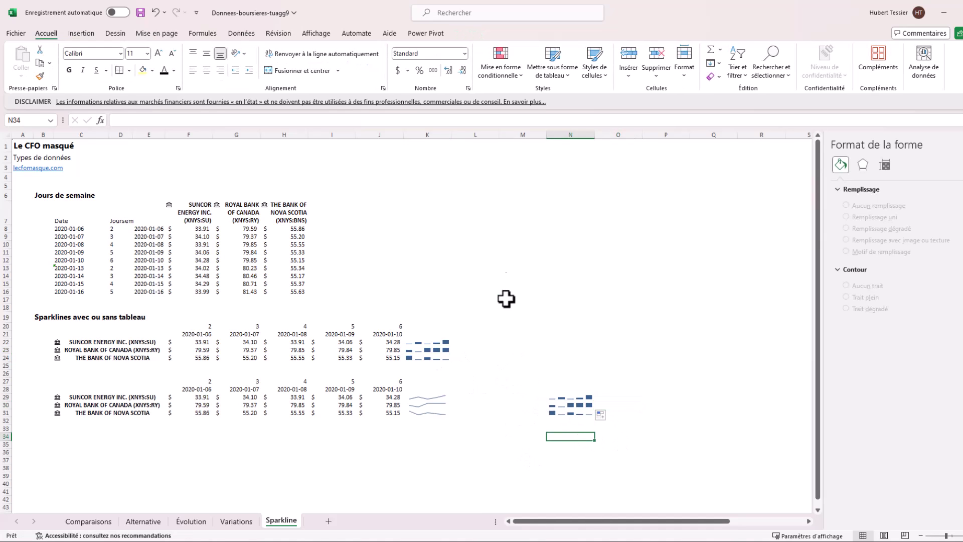
left_click(496, 270)
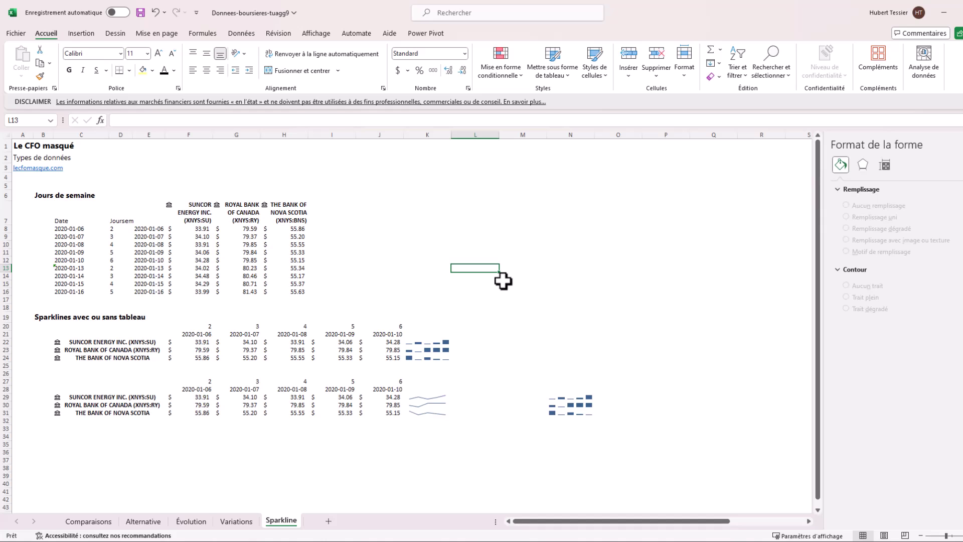